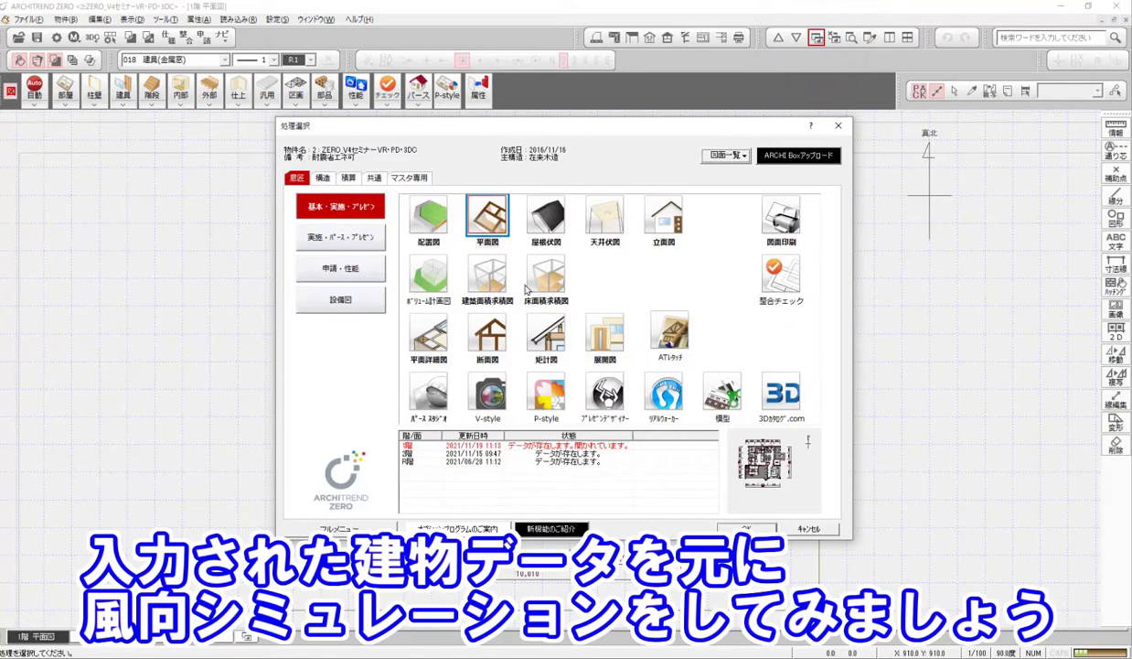
Step: Open the wind direction simulation (風向シミュレーション) from the 実施・パース・プレゼン category
click(335, 241)
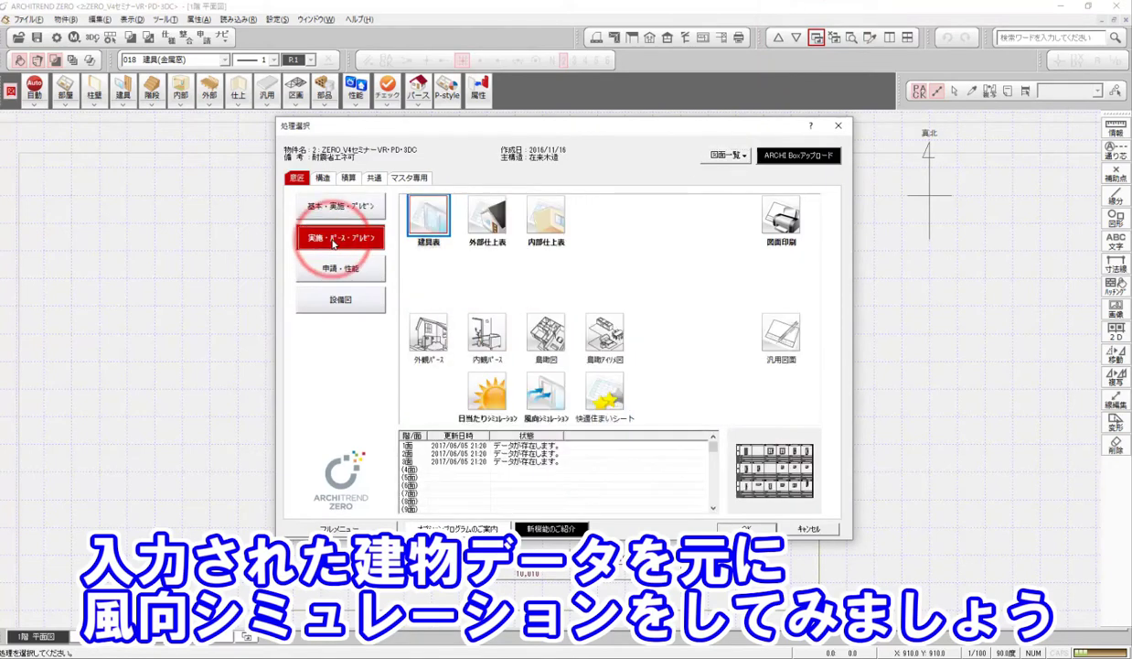
double_click(548, 395)
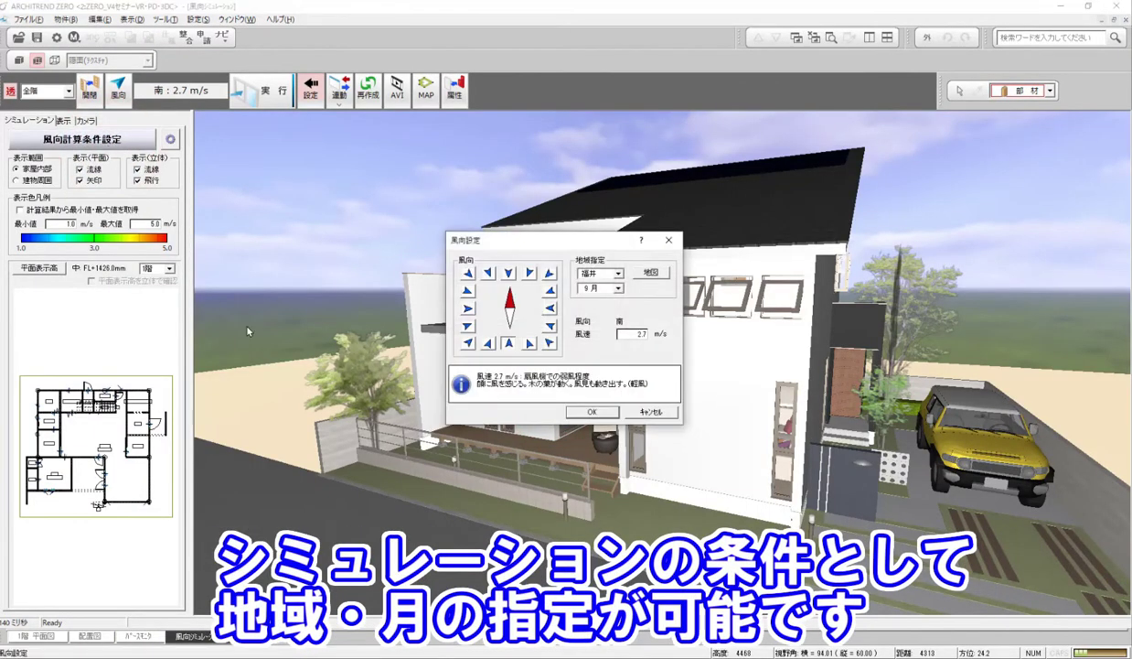
Step: Try 北海道 and 沖縄 as the region for the wind settings
click(618, 274)
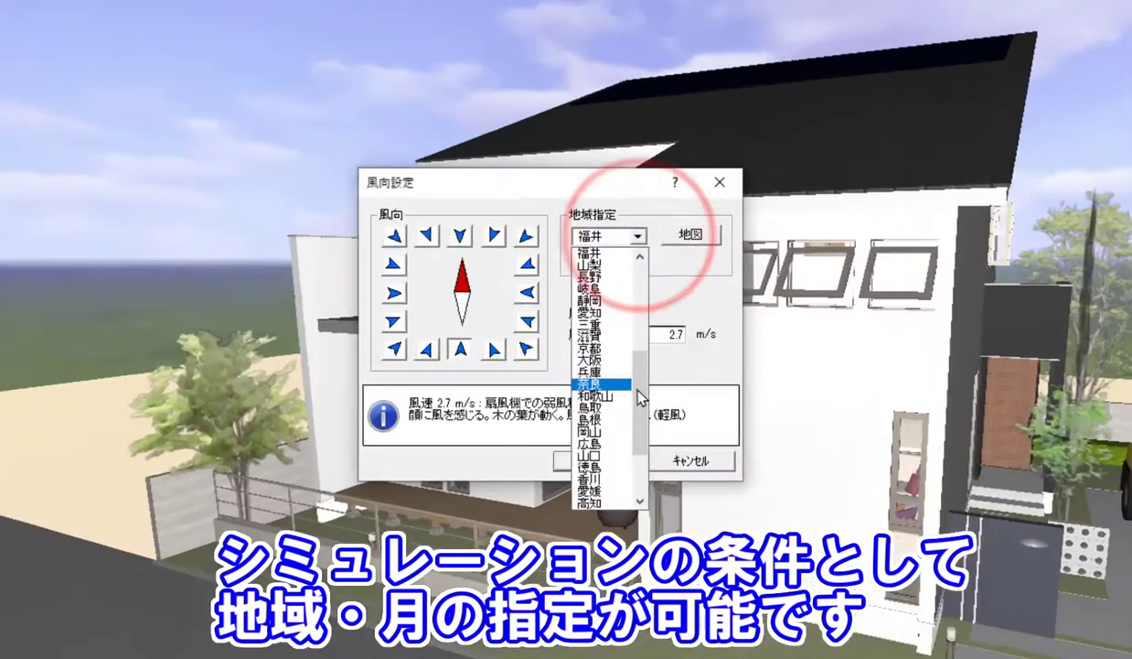
drag(623, 366, 676, 274)
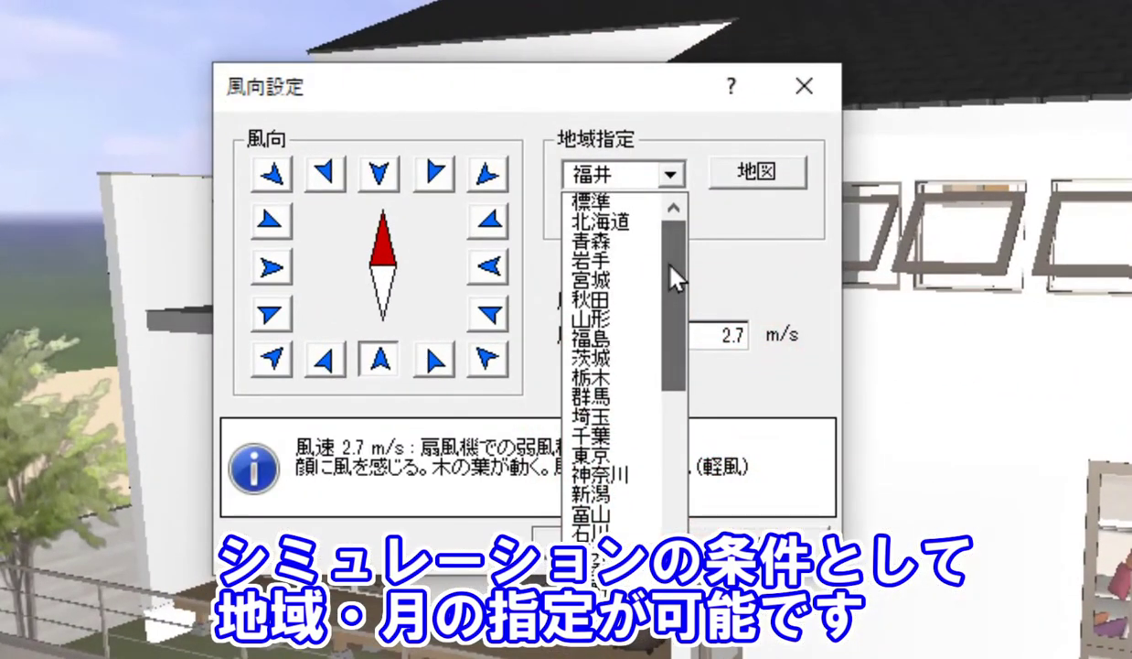
click(640, 220)
click(672, 174)
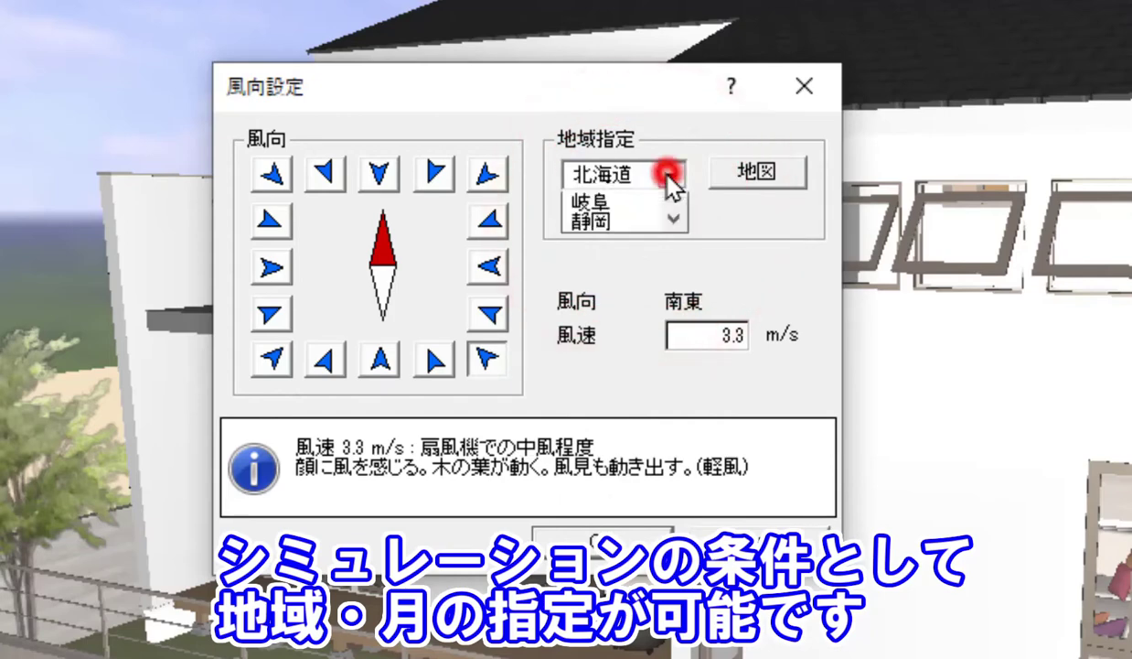
drag(662, 260, 660, 529)
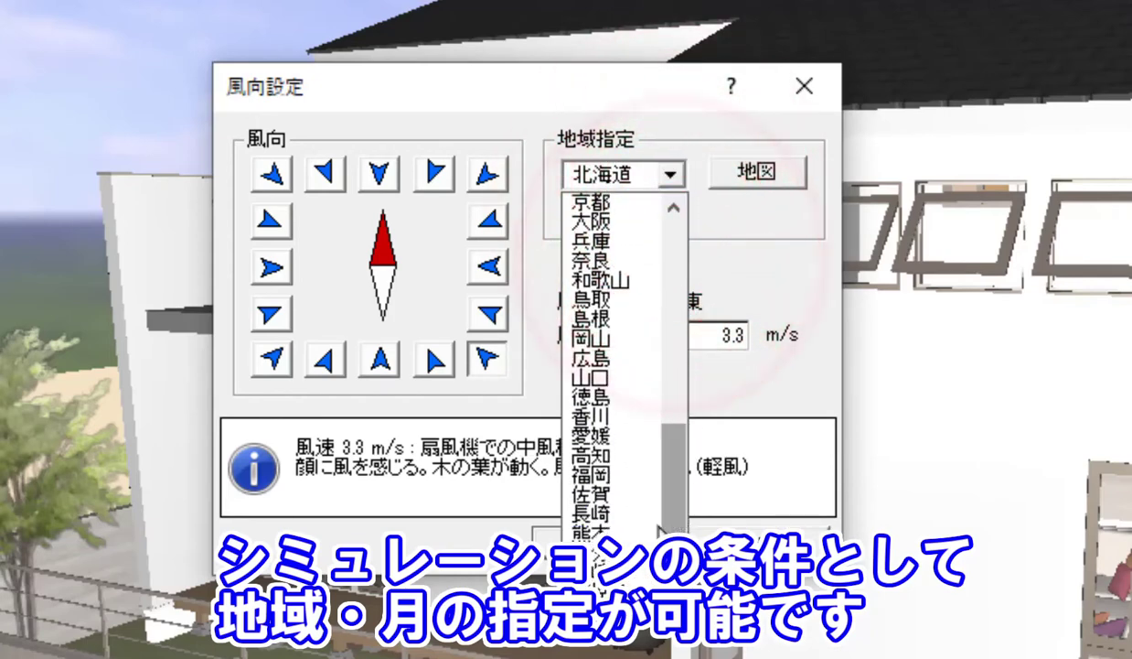
click(588, 587)
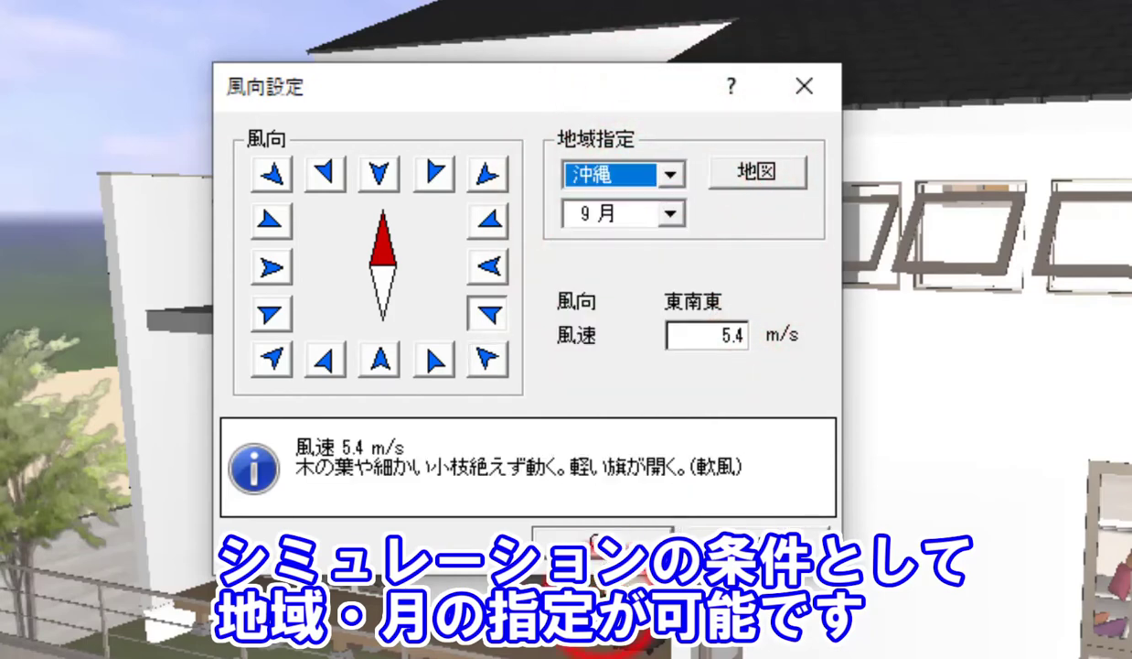
Step: Set the wind simulation's region to 福井 and its month to 9月
click(671, 174)
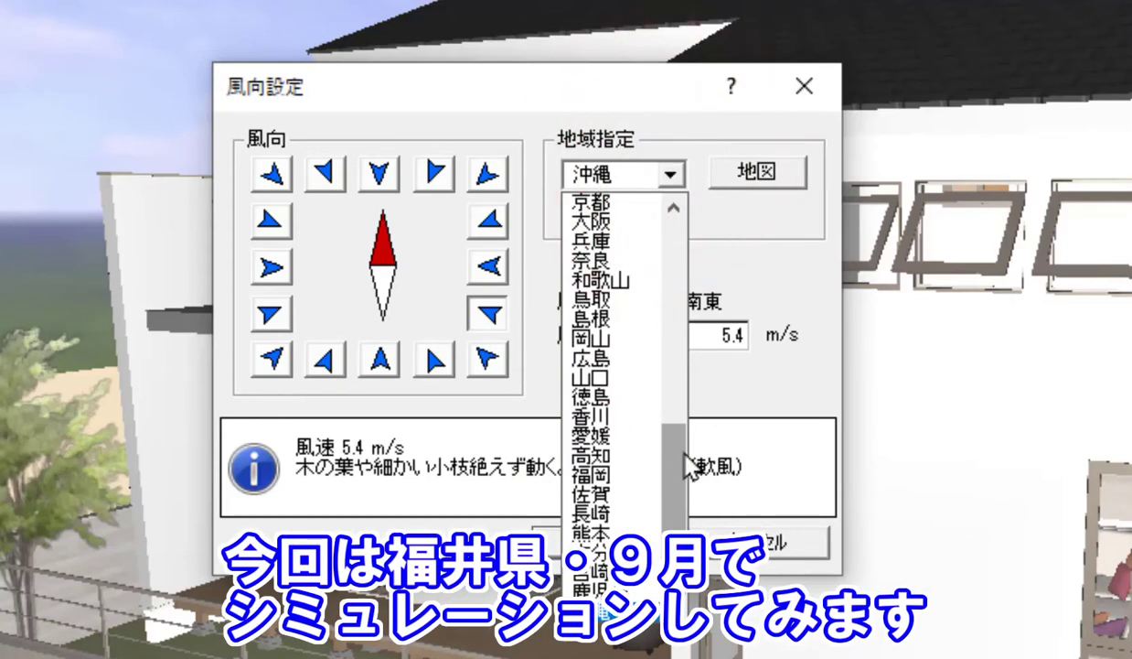
drag(682, 471, 670, 353)
click(613, 338)
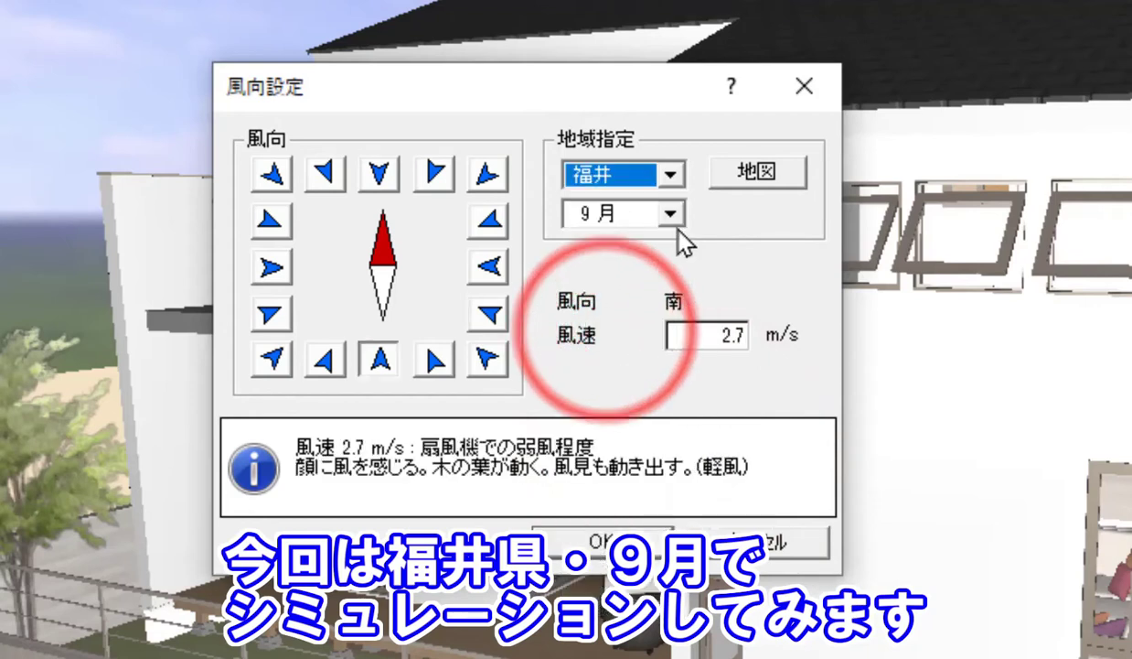
click(672, 215)
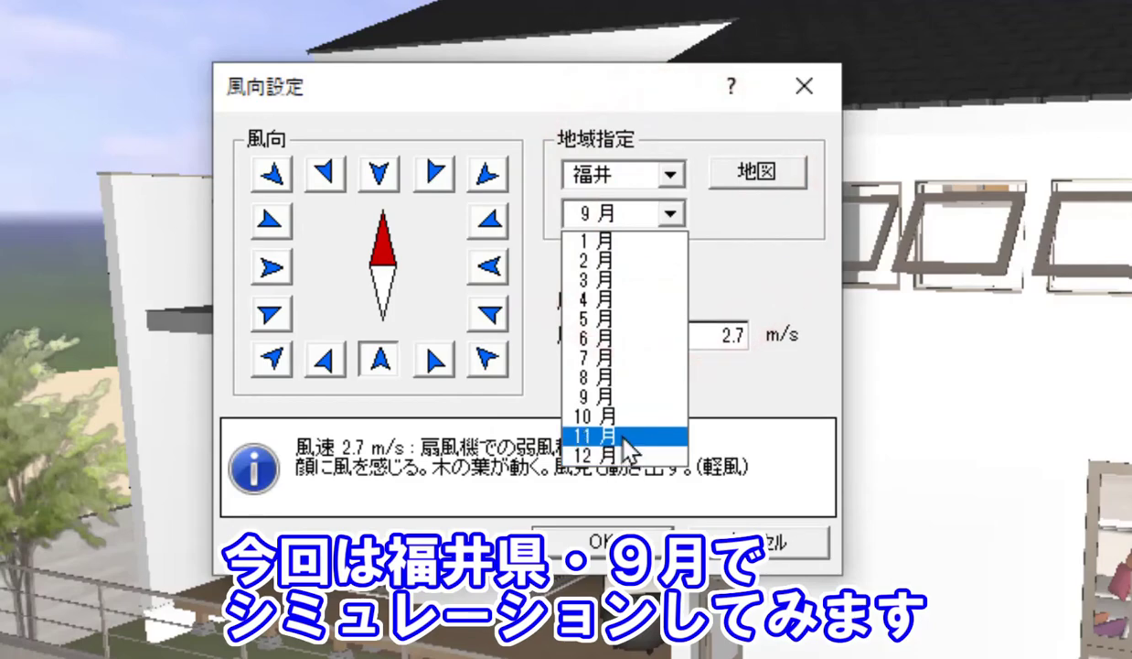
click(624, 394)
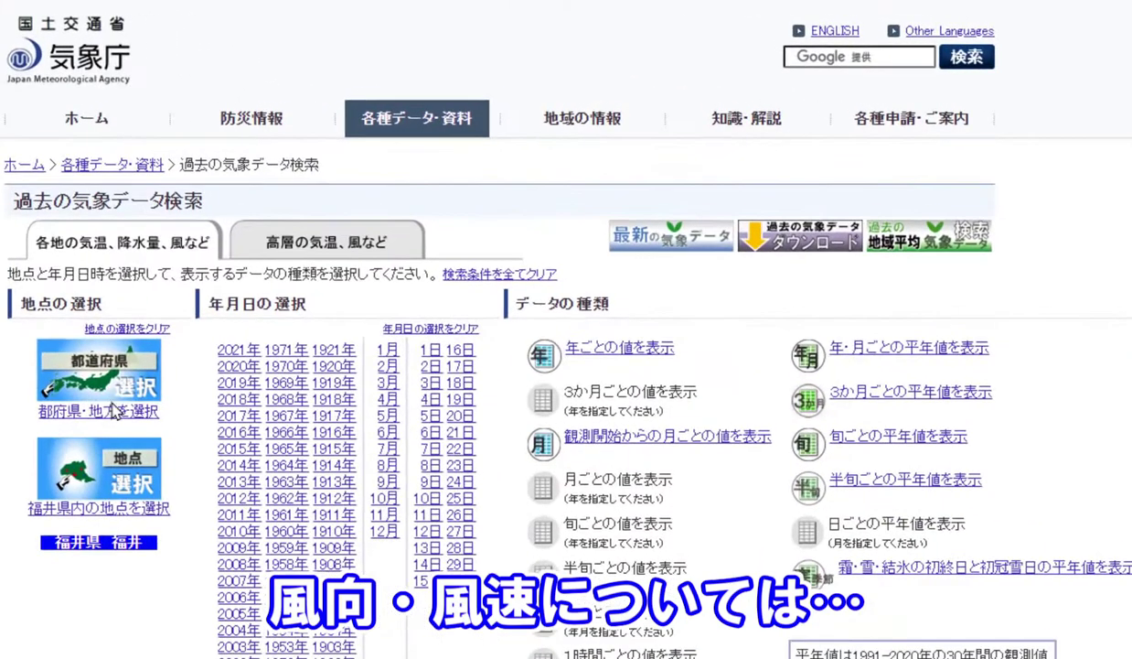
Step: On the Japan Meteorological Agency's past weather data site, look up the yearly and monthly normals for 福井 station in 福井県
click(116, 397)
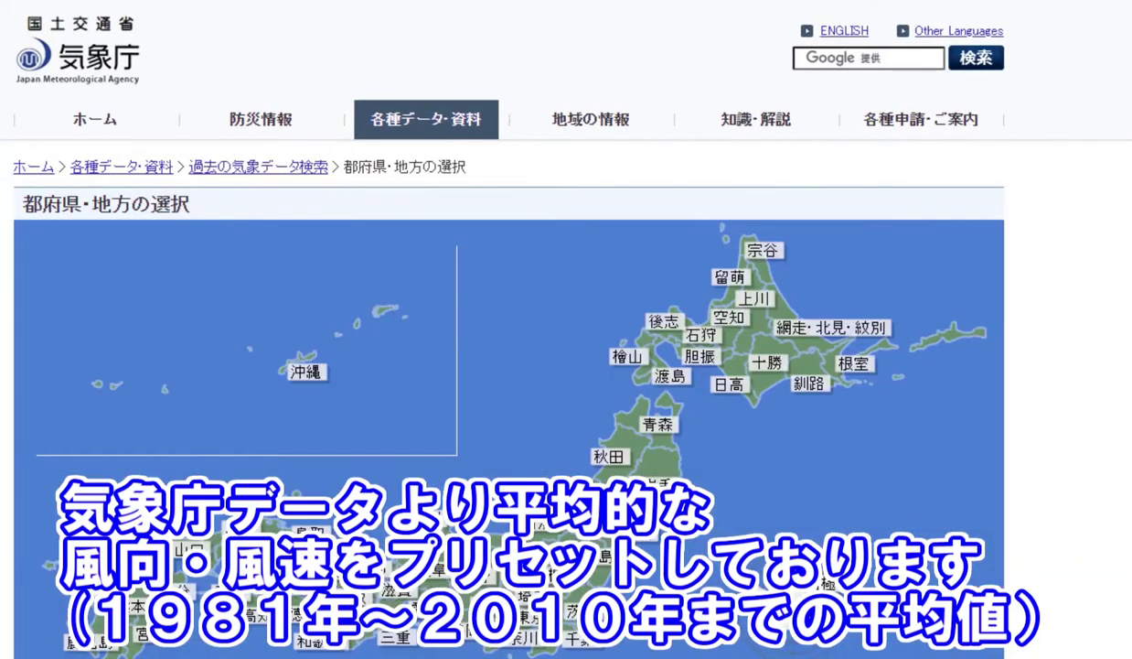
click(403, 556)
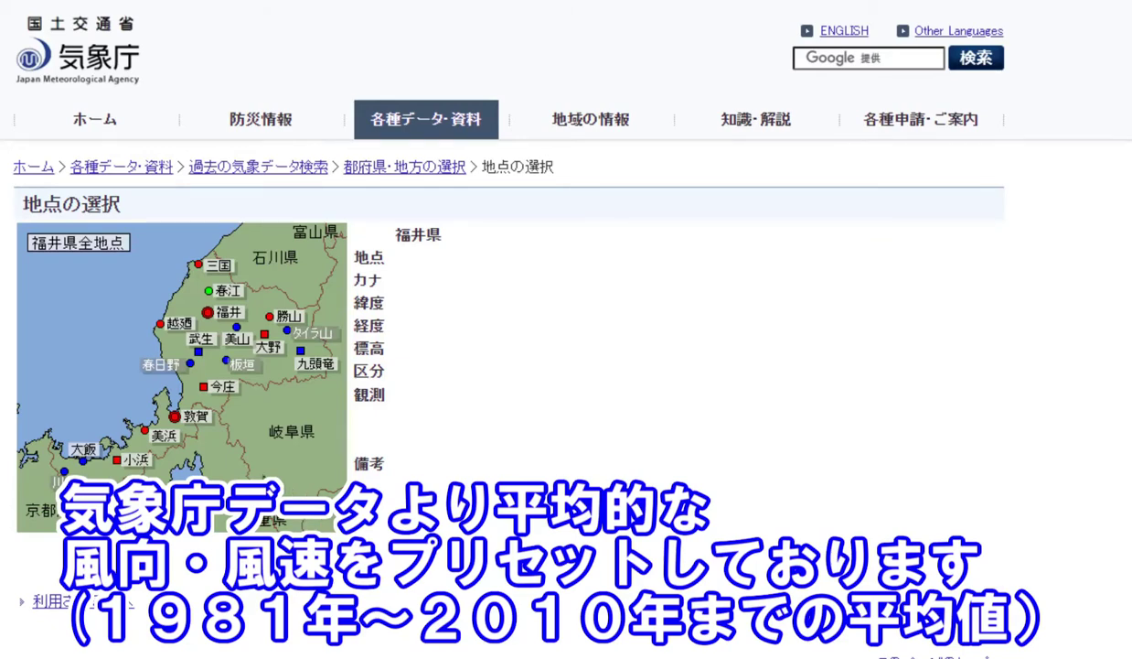
click(228, 325)
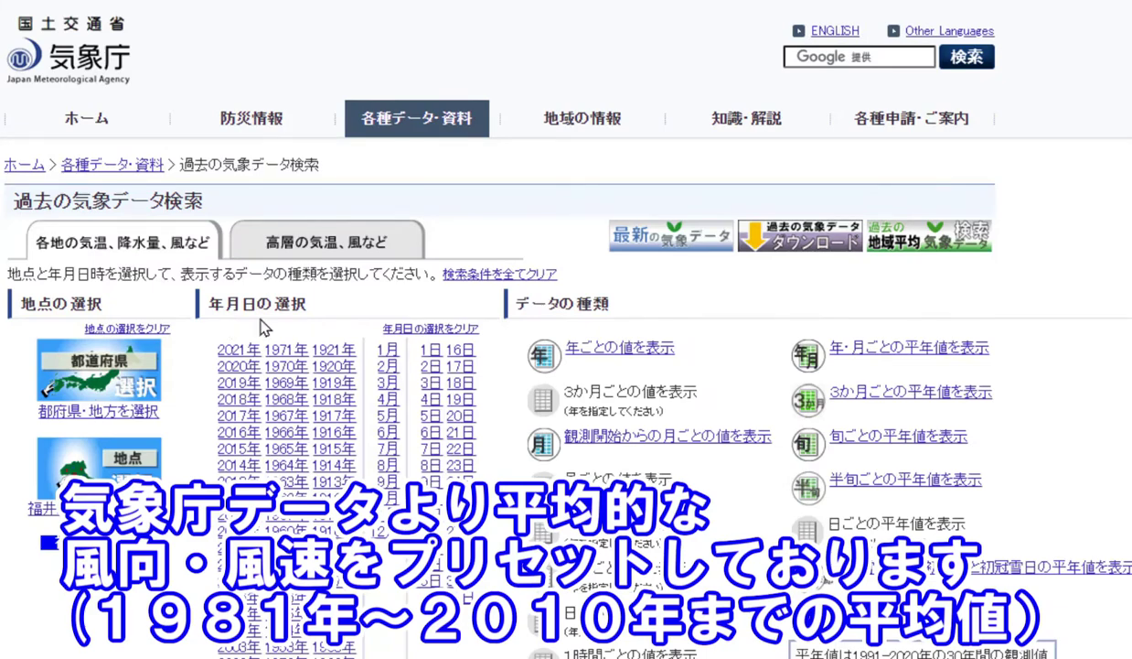
click(899, 357)
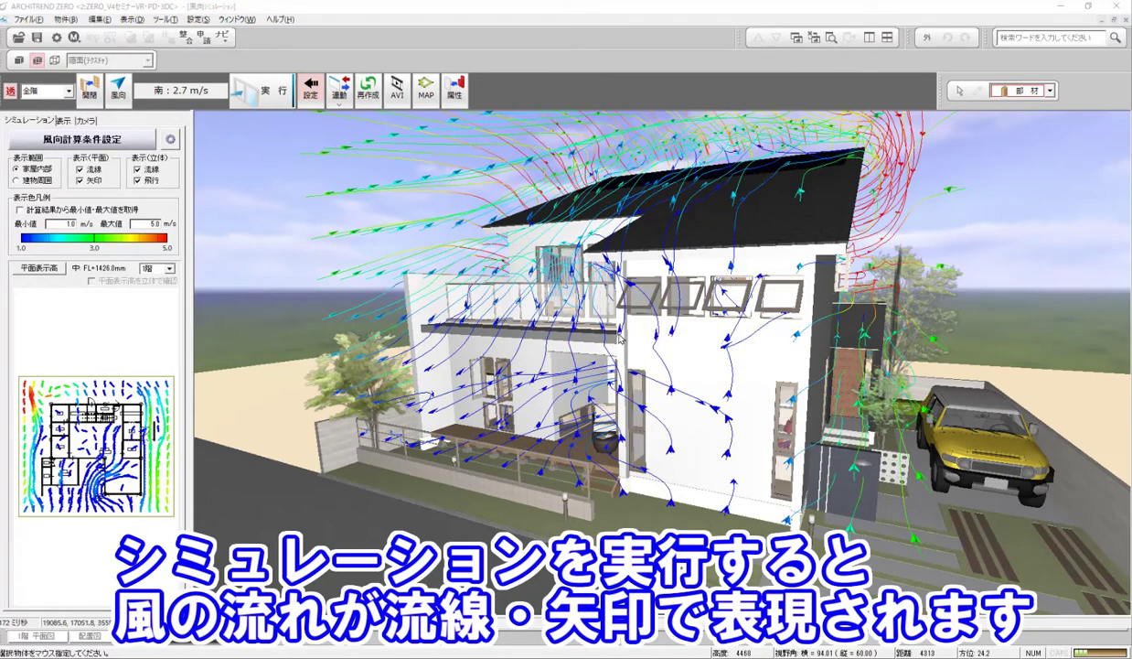
Step: View the airflow results around the house's exterior, then from directly overhead with north fixed (真上(北固定))
drag(638, 304, 679, 440)
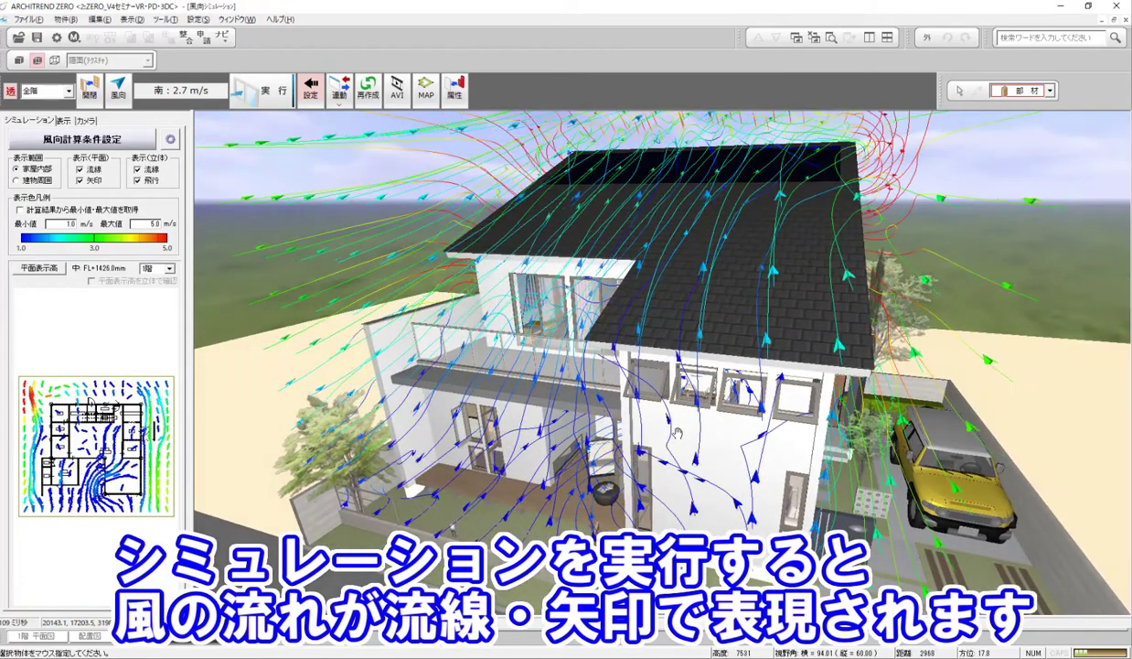
right_click(649, 308)
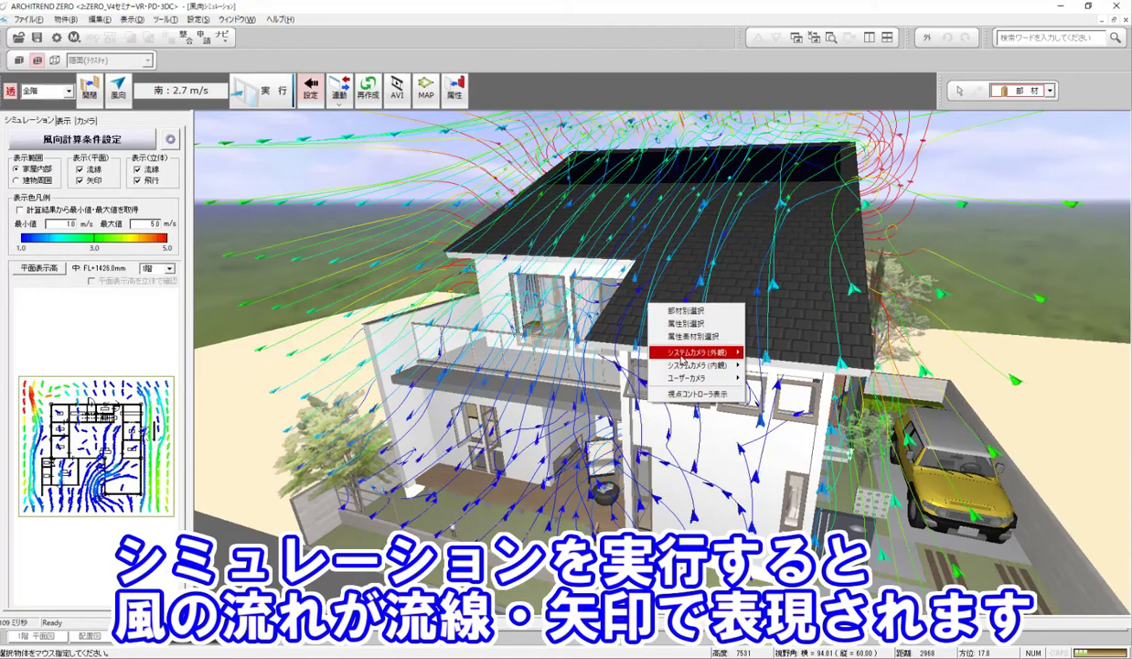
mouse_move(723, 353)
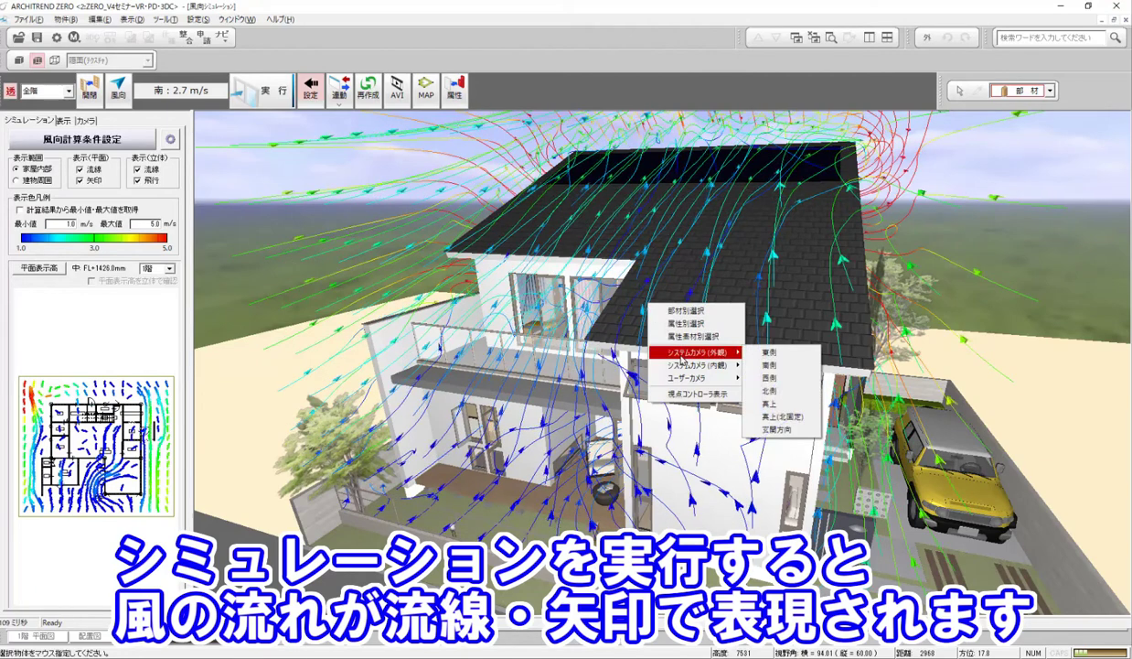
click(798, 416)
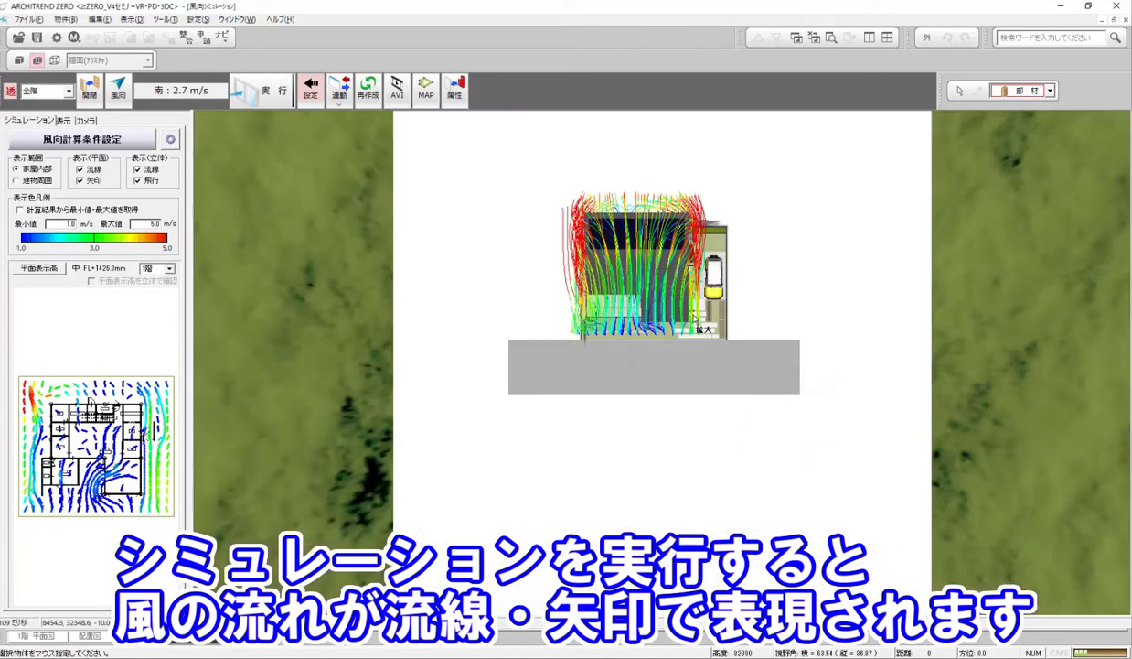
scroll(745, 357, up, 5)
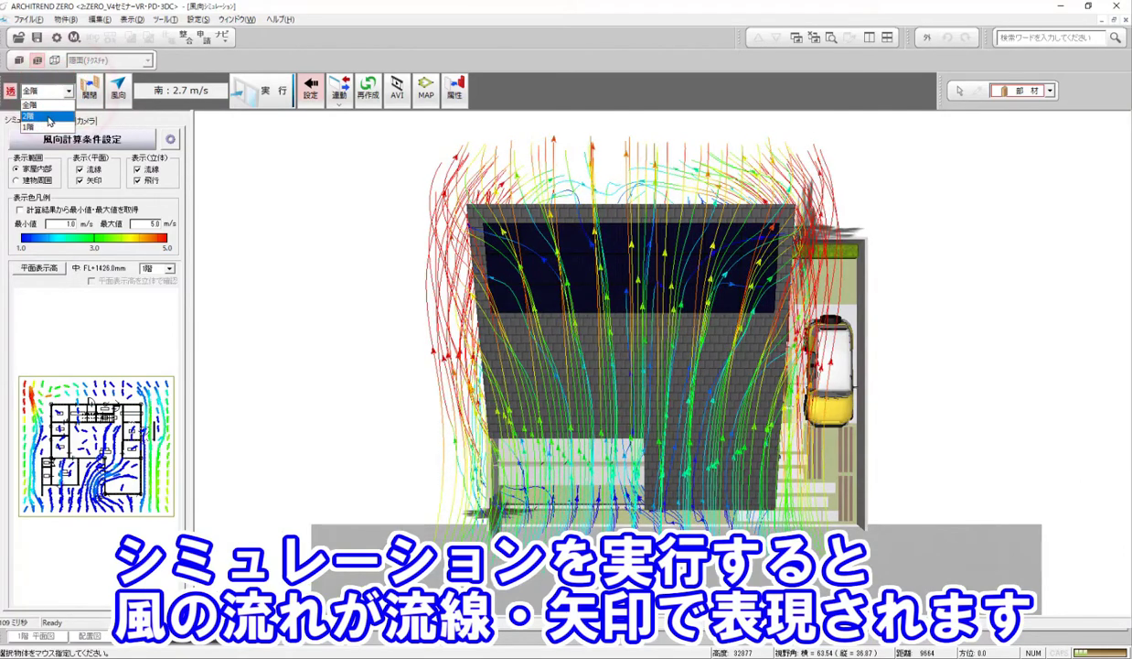
Step: Inspect the indoor airflow floor by floor, displaying only 2階 and then only 1階 in the overhead view
click(39, 119)
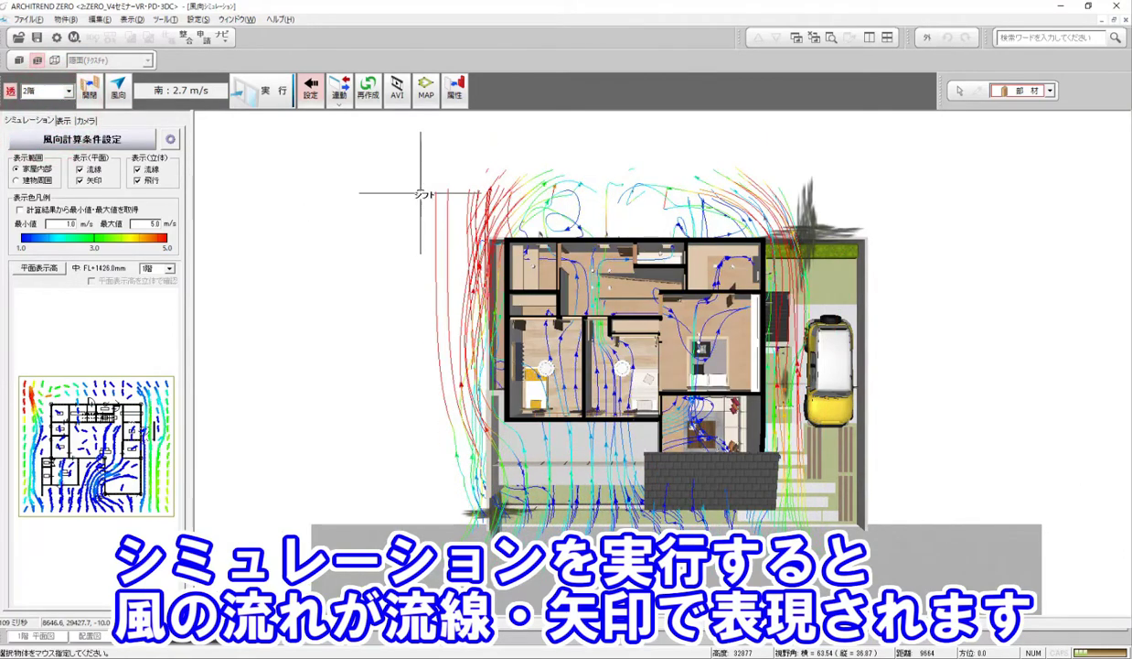
scroll(887, 549, up, 2)
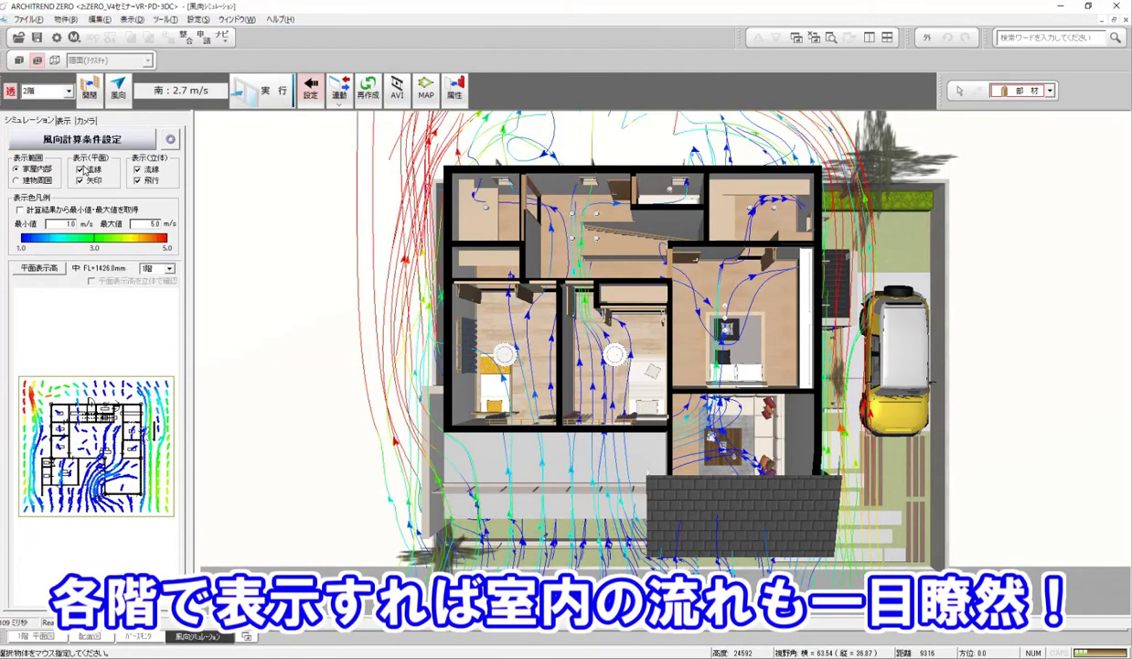
click(62, 91)
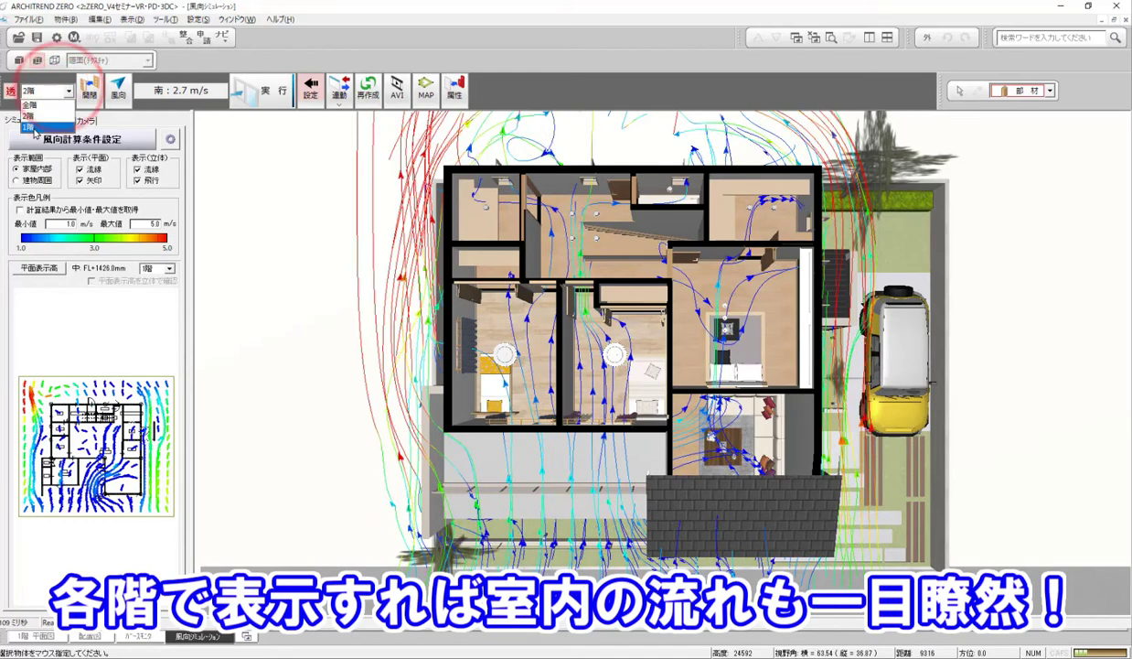
click(35, 129)
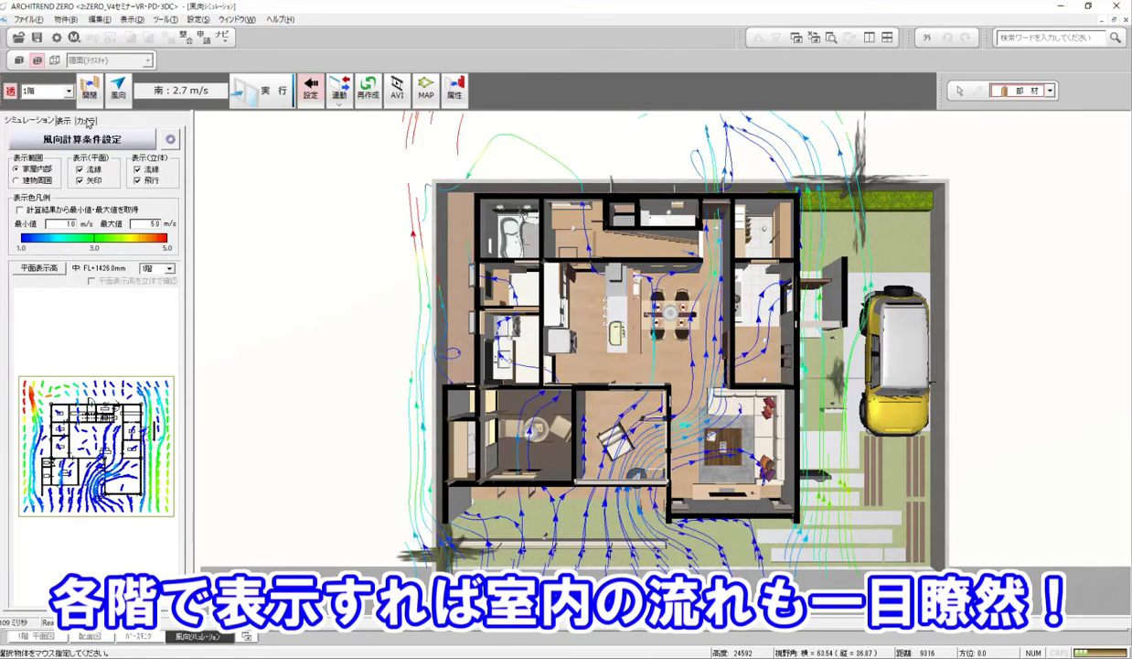
Step: View the airflow from the saved リビング camera with all floors (全階) displayed
click(87, 122)
click(67, 438)
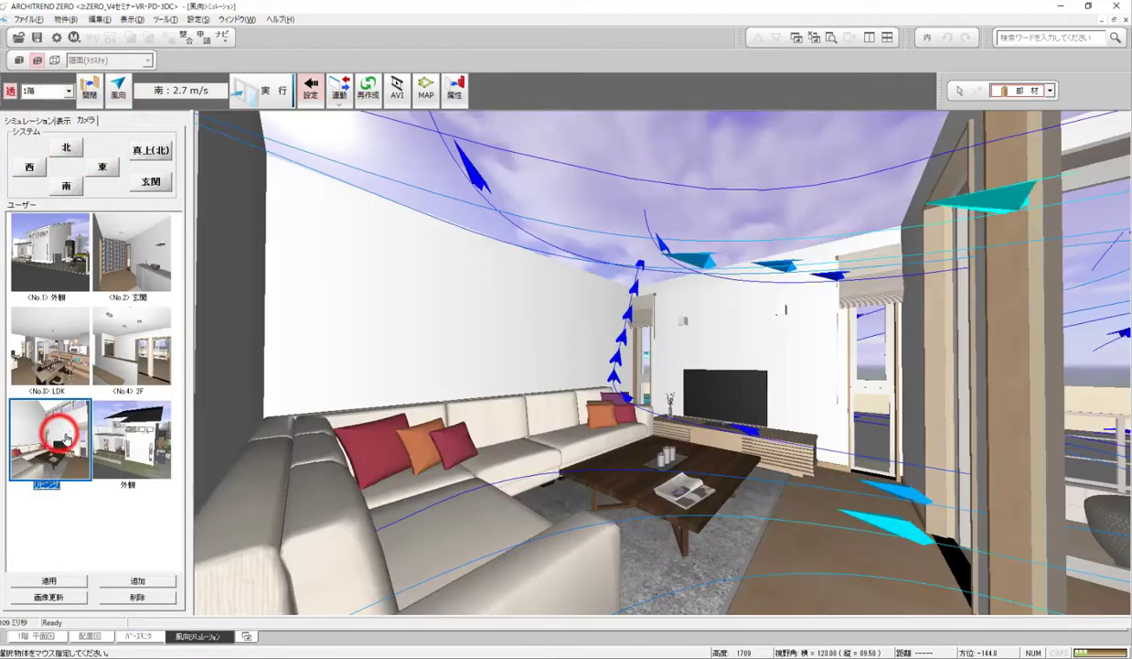
click(57, 91)
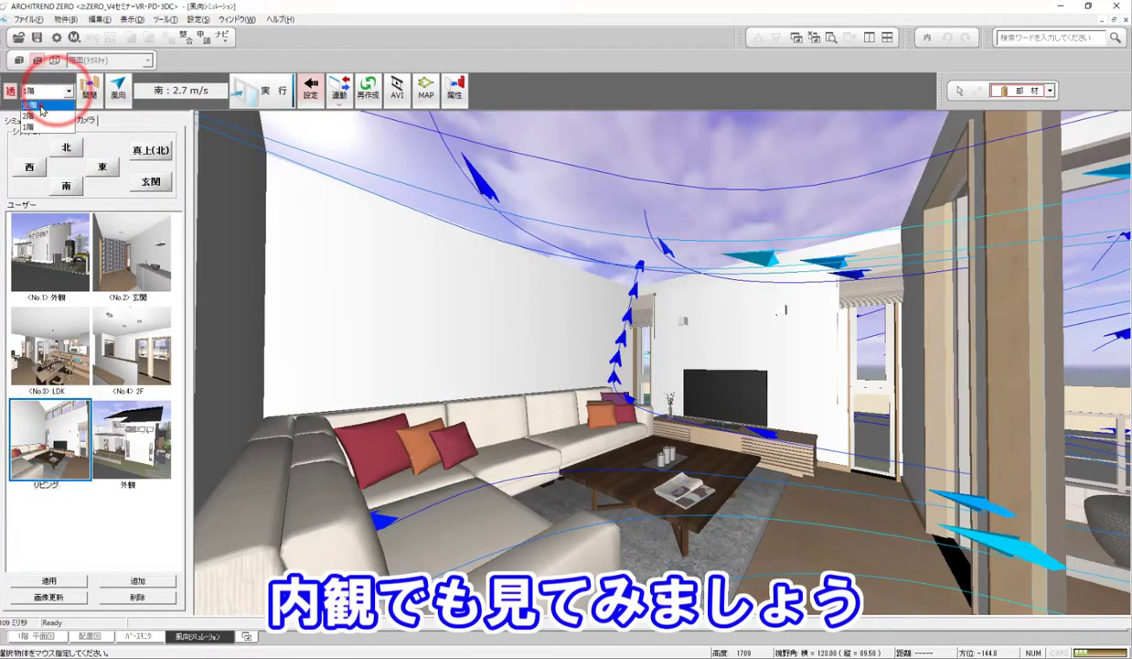
click(40, 106)
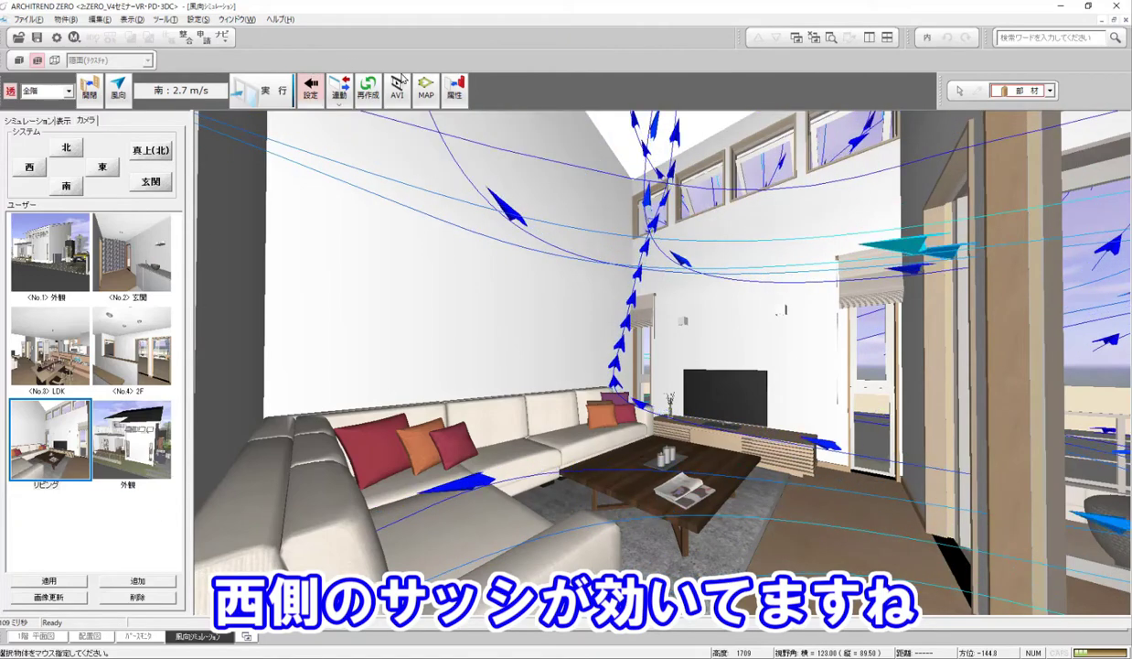
Step: Review the AVI video creation settings and close them without creating a file
click(406, 102)
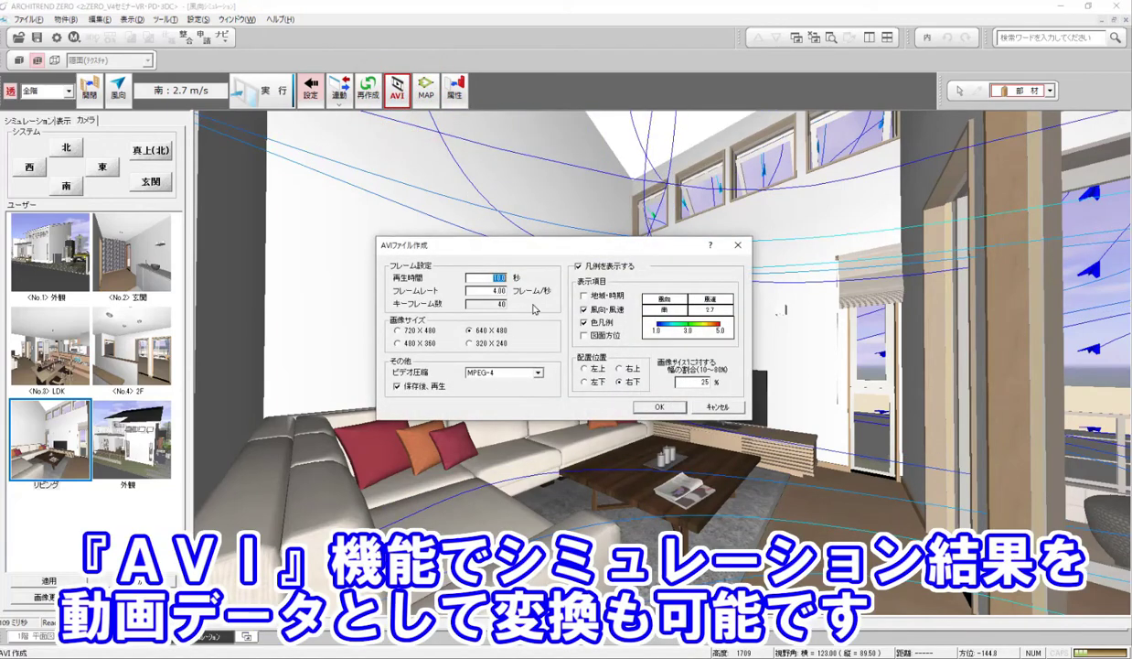
click(707, 409)
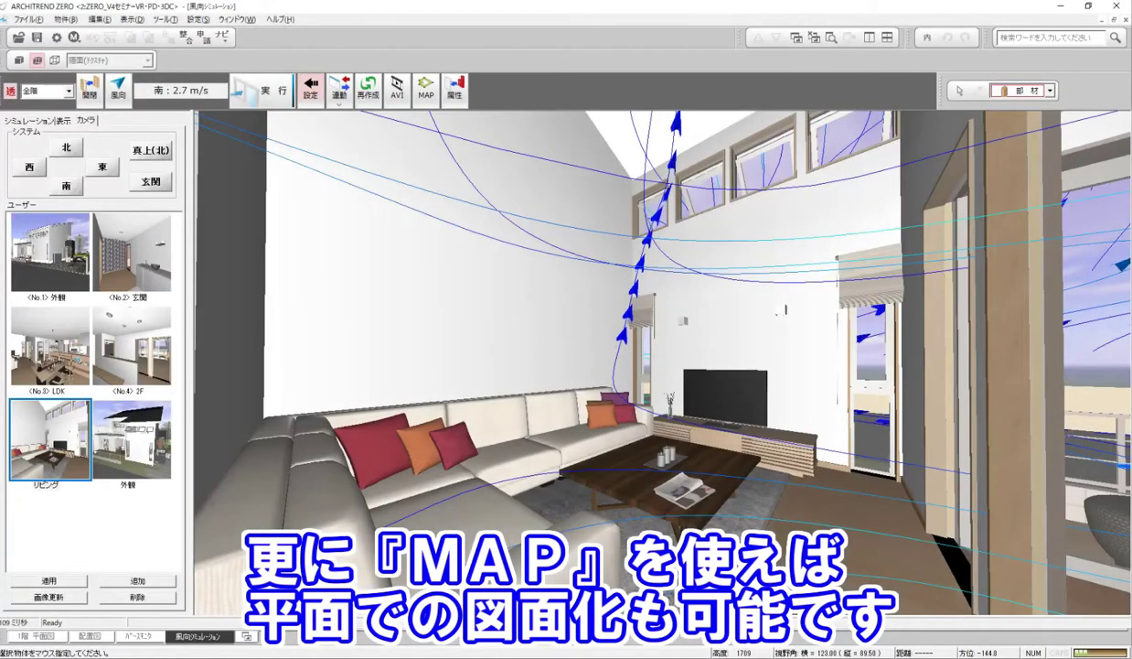
Step: Create a plan-type wind map image at 高品質(300dpi) resolution and save it as a JPEG file
click(426, 91)
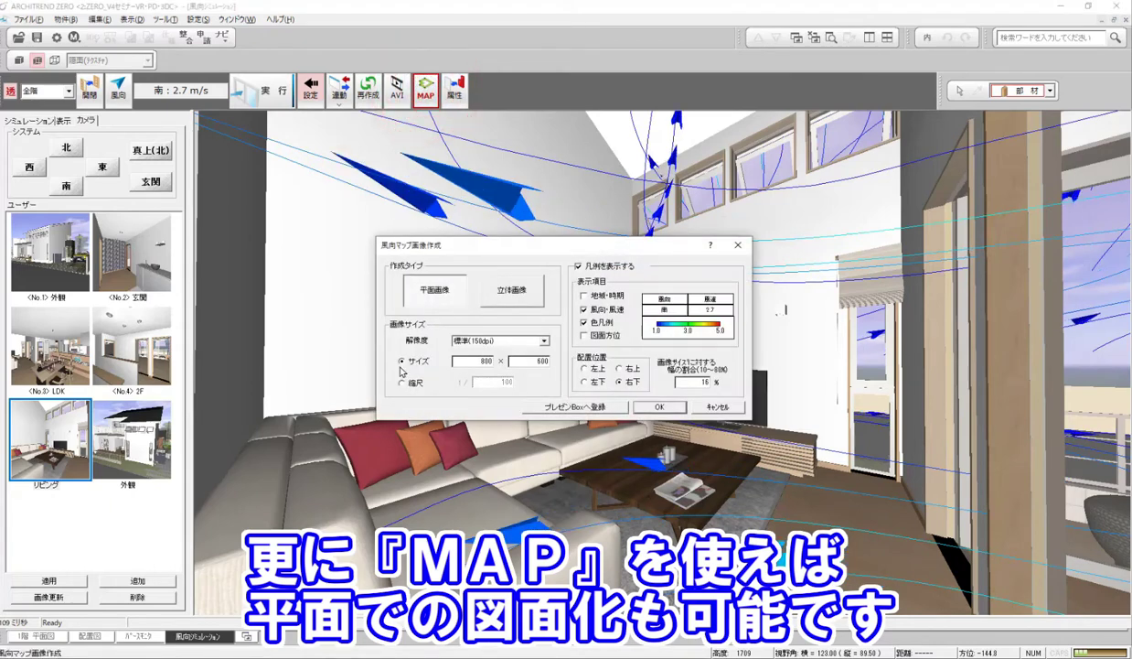
click(546, 341)
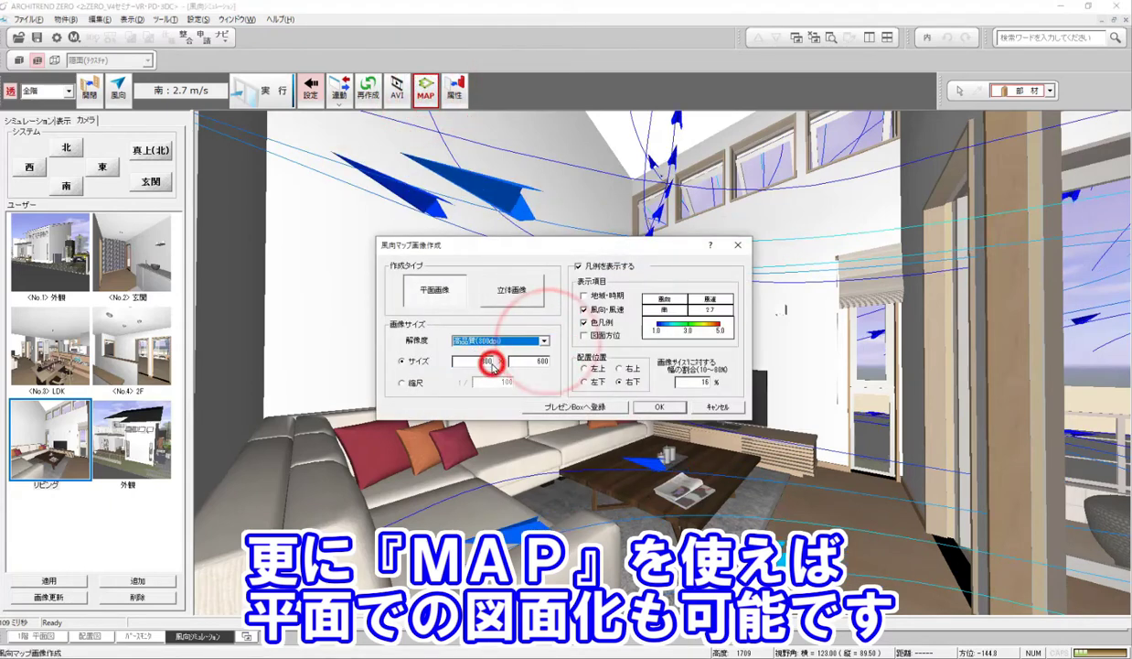
click(483, 360)
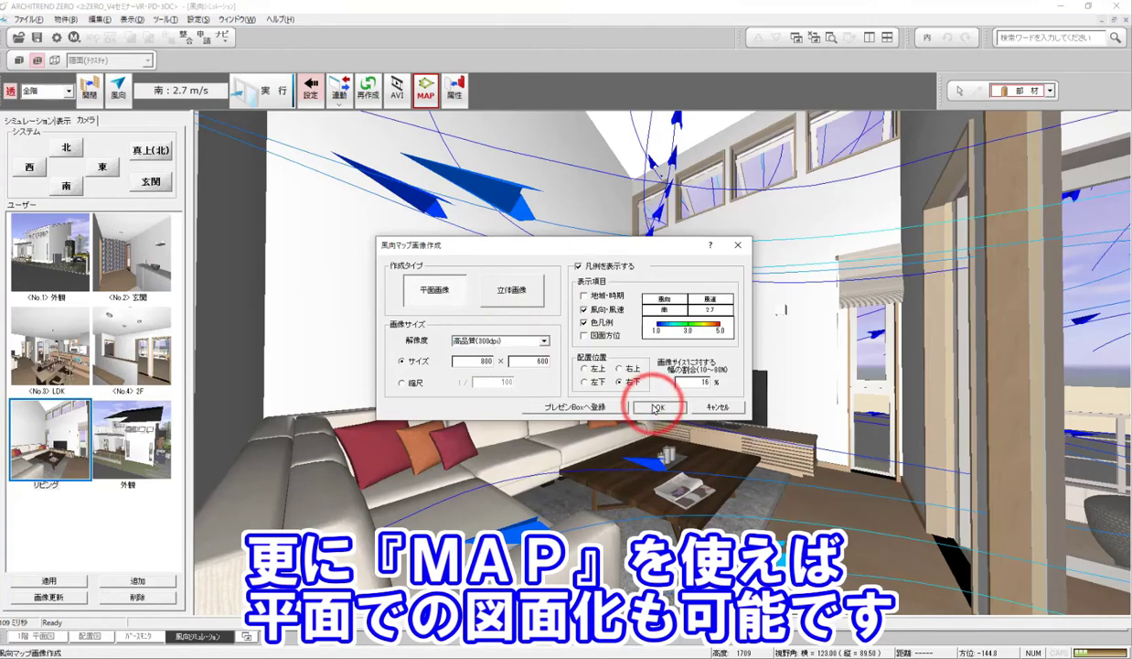
click(655, 407)
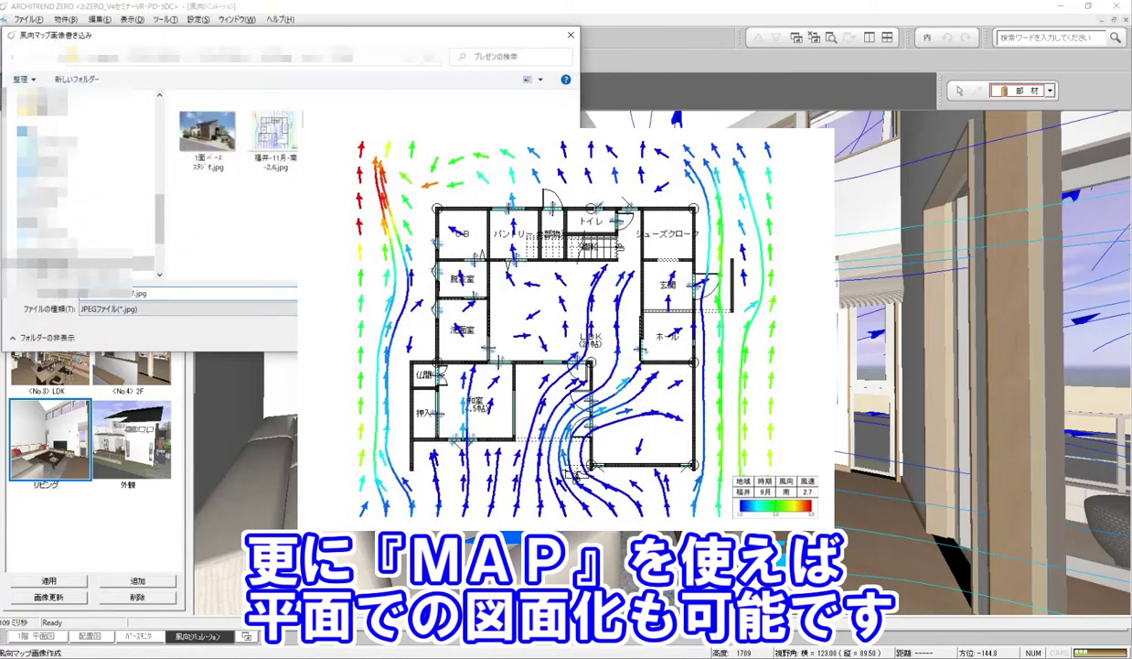
key(Return)
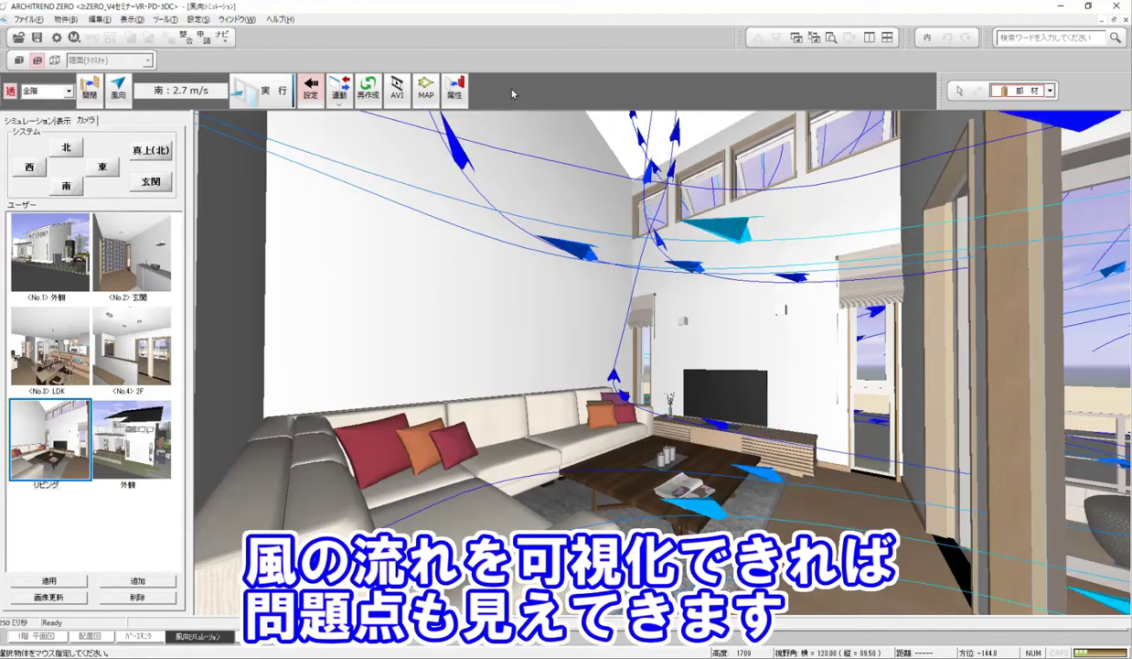
Step: Examine the 1階 airflow around the house interior in the 真上(北固定) exterior camera view, showing only that floor
right_click(536, 261)
mouse_move(585, 309)
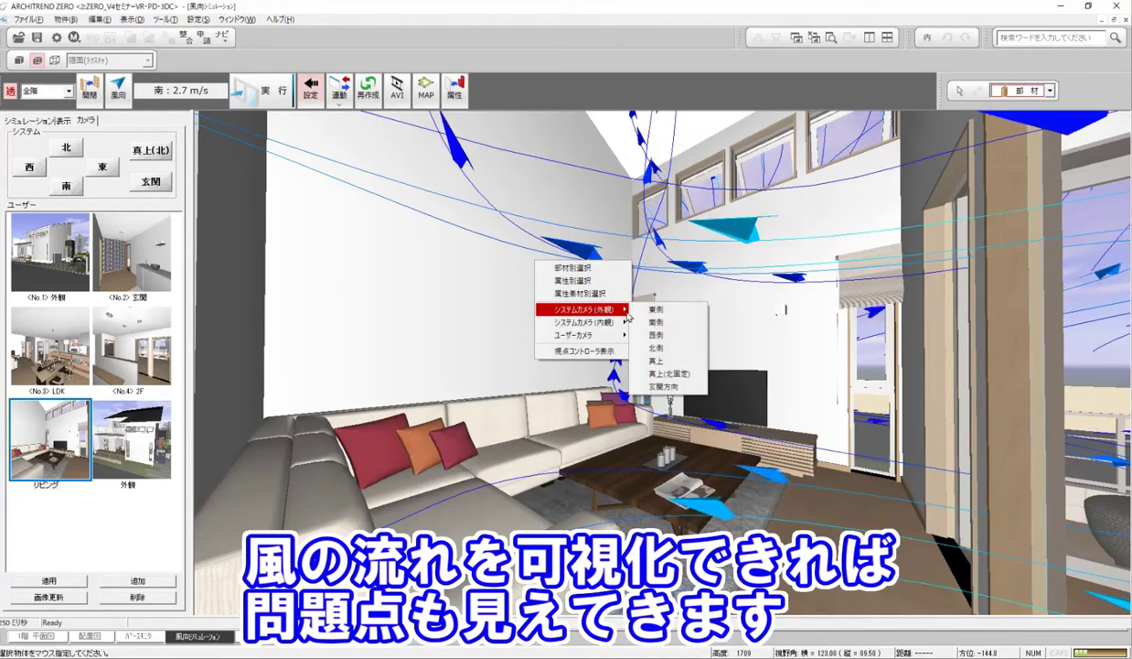
click(677, 374)
click(69, 91)
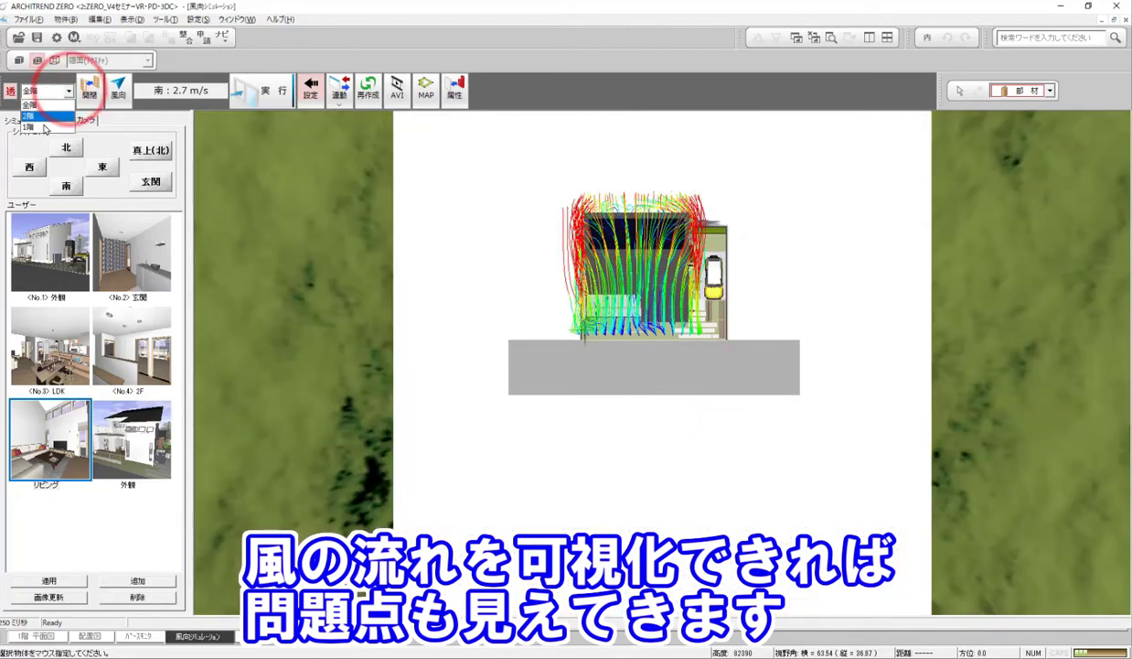
click(40, 118)
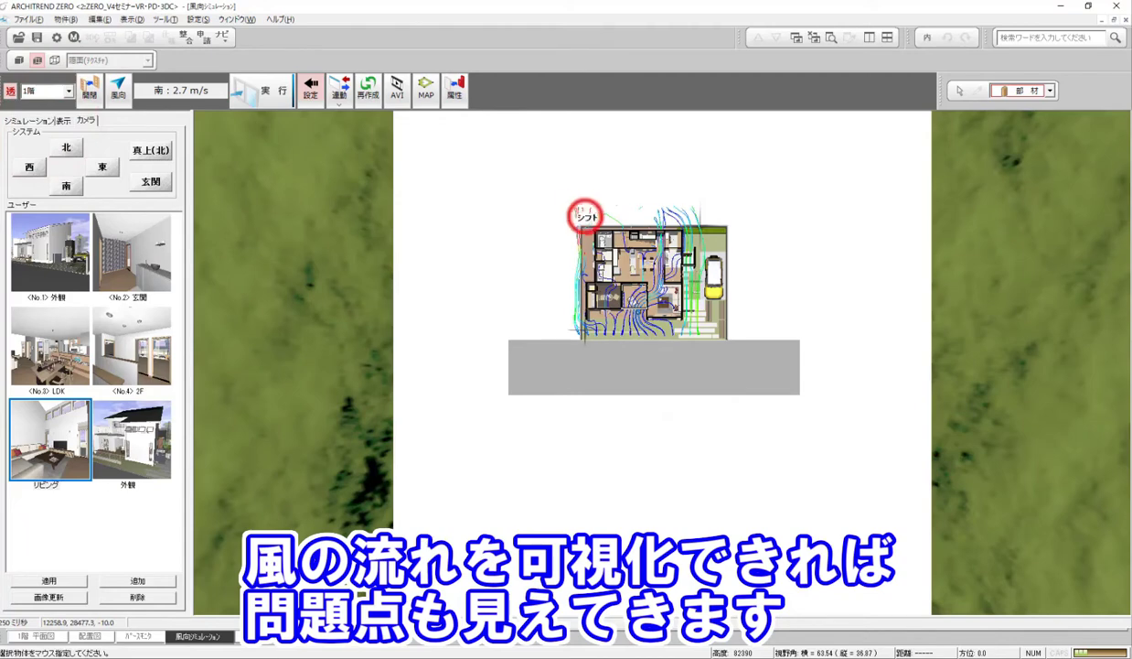
shift+drag(583, 208, 693, 331)
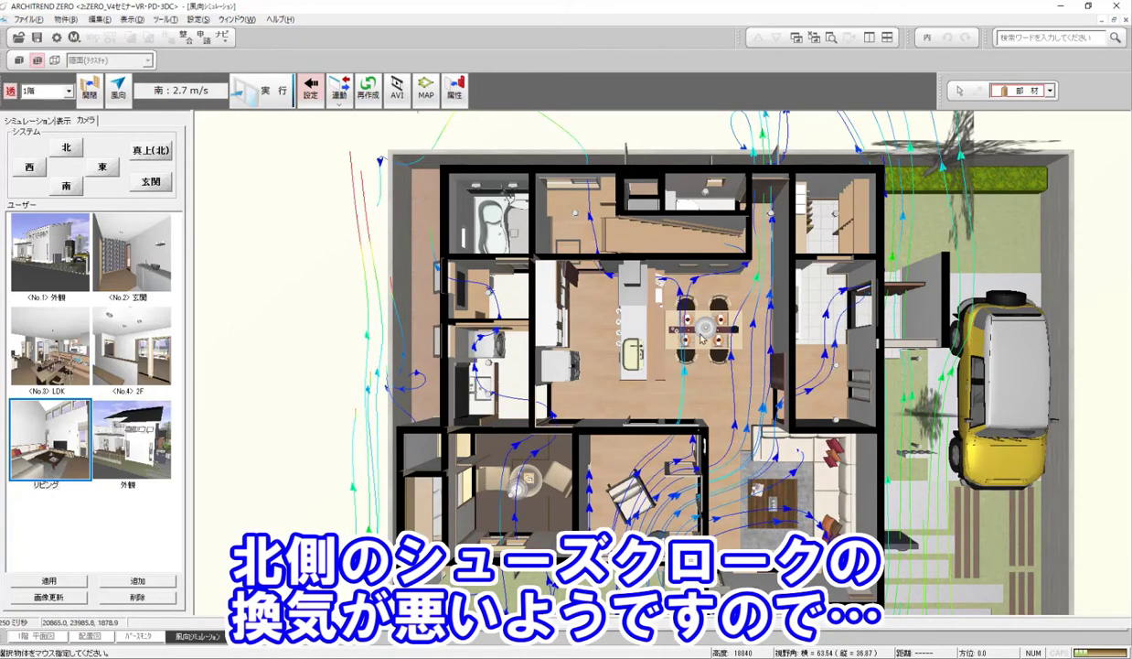
Step: In the 1階 平面図, choose the LIXIL エルスターX 縦すべり出し窓 (T) sash in size 03609 for placement
click(30, 637)
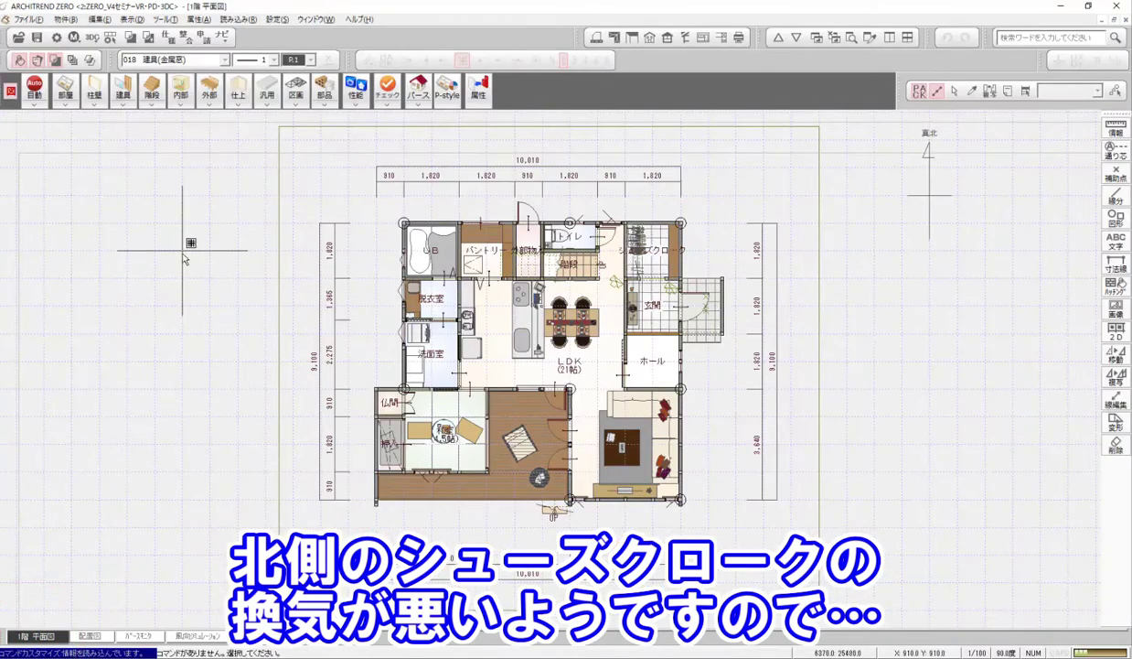
click(121, 90)
click(37, 171)
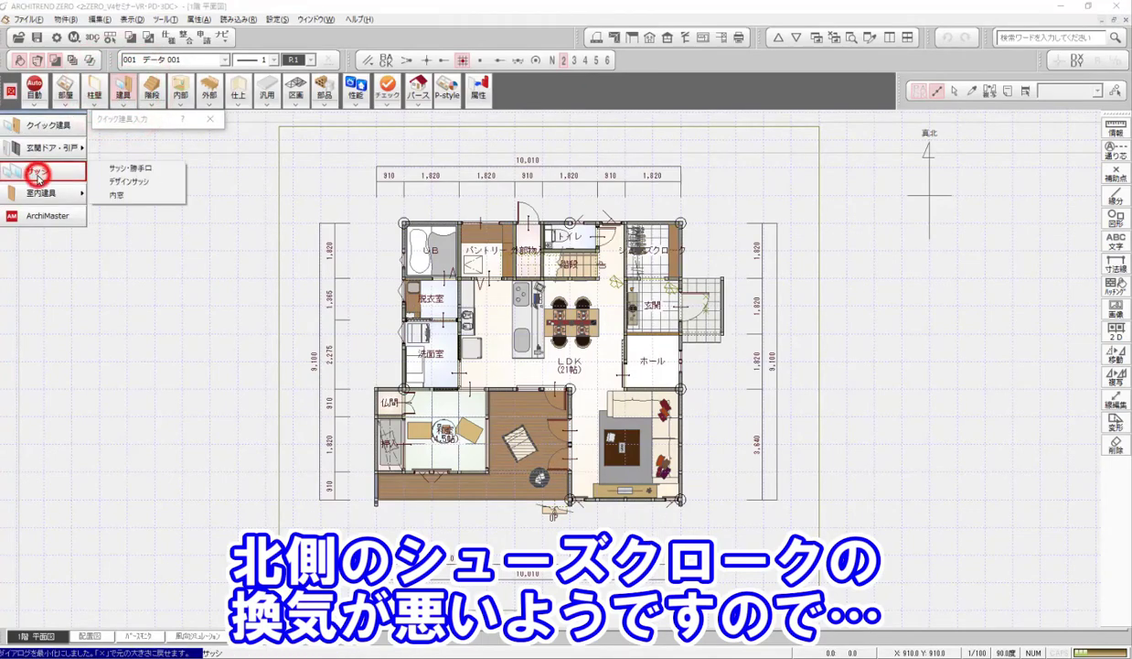
click(139, 169)
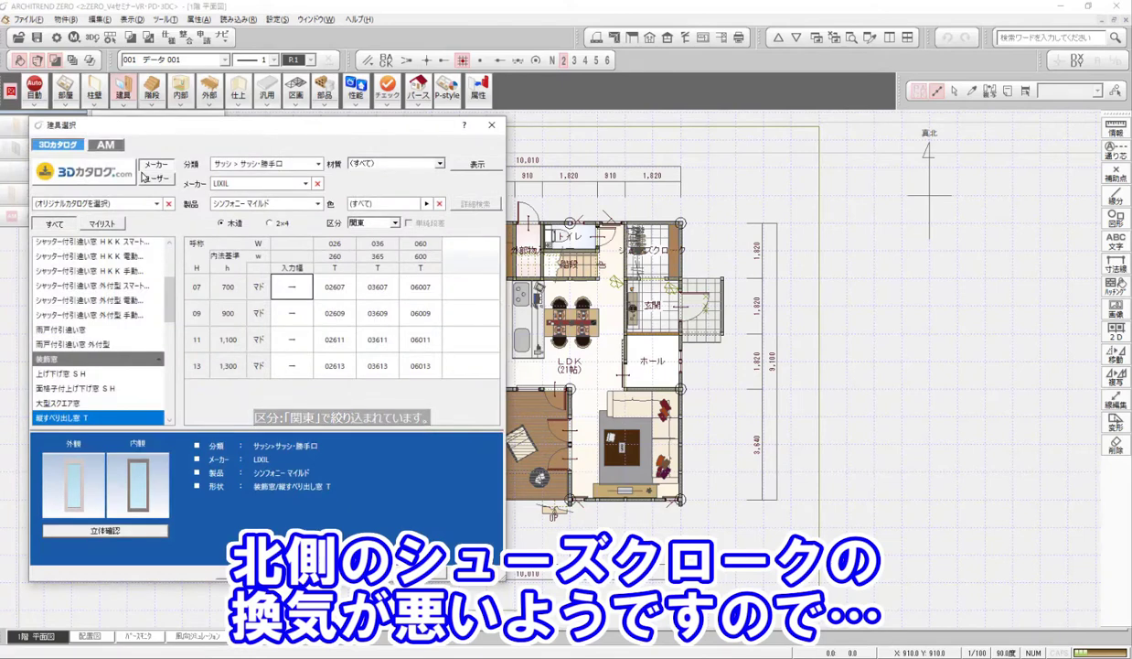
click(315, 203)
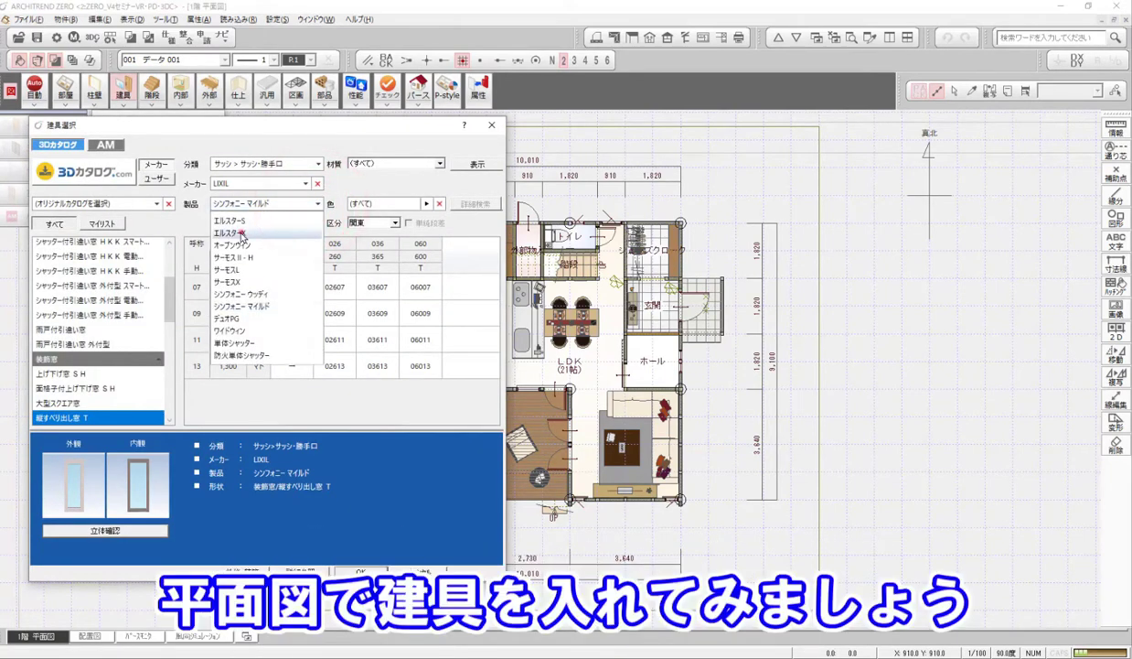
click(241, 233)
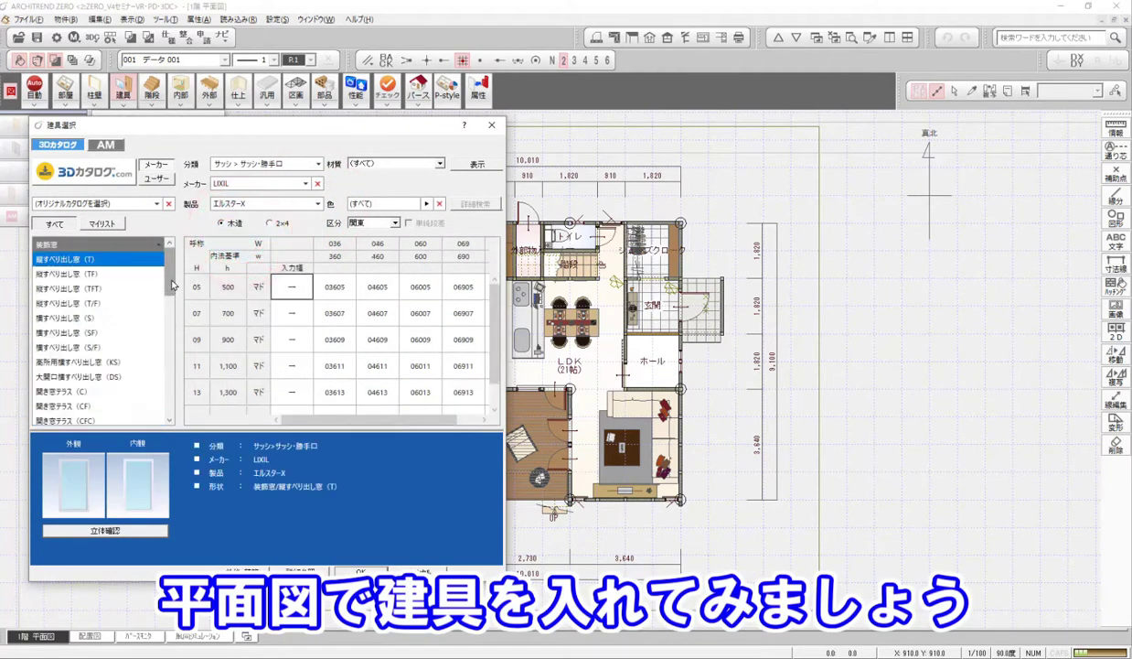
click(330, 338)
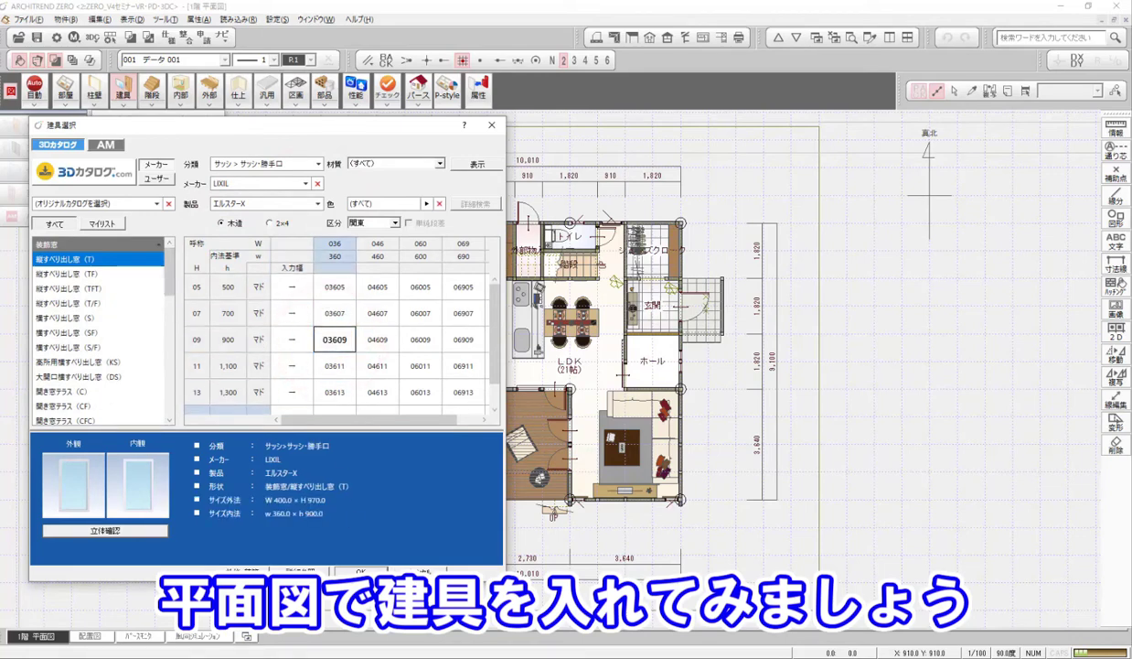
click(360, 573)
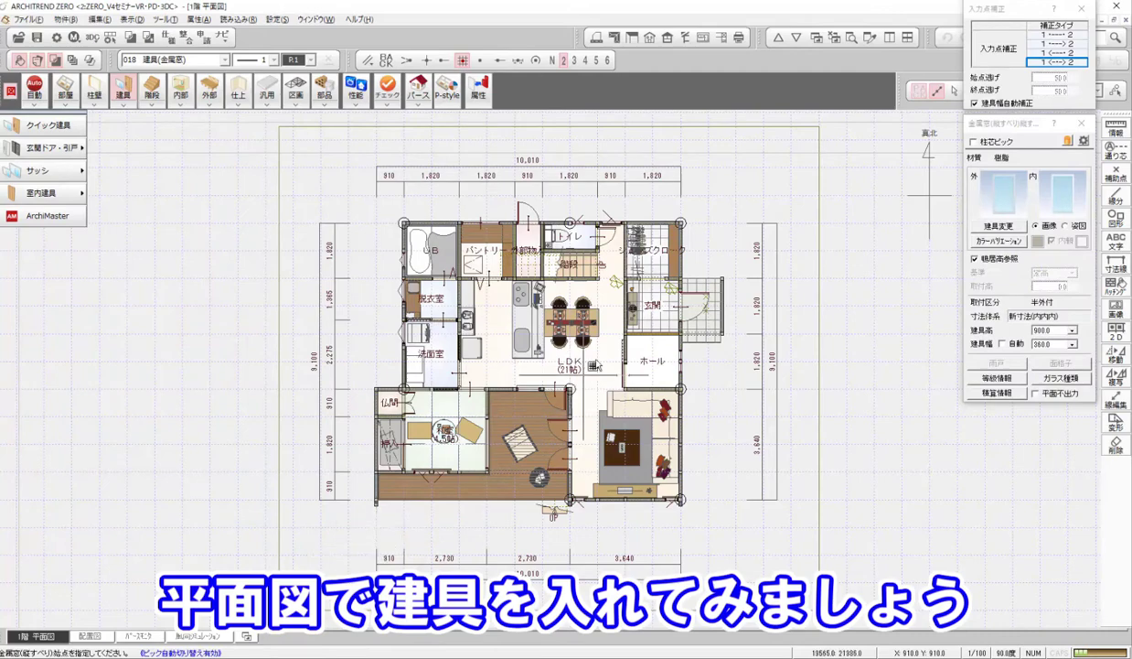
Step: Place the selected window in the north wall of the シューズクローク, spanning the input points between the room's two corners
scroll(682, 222, up, 5)
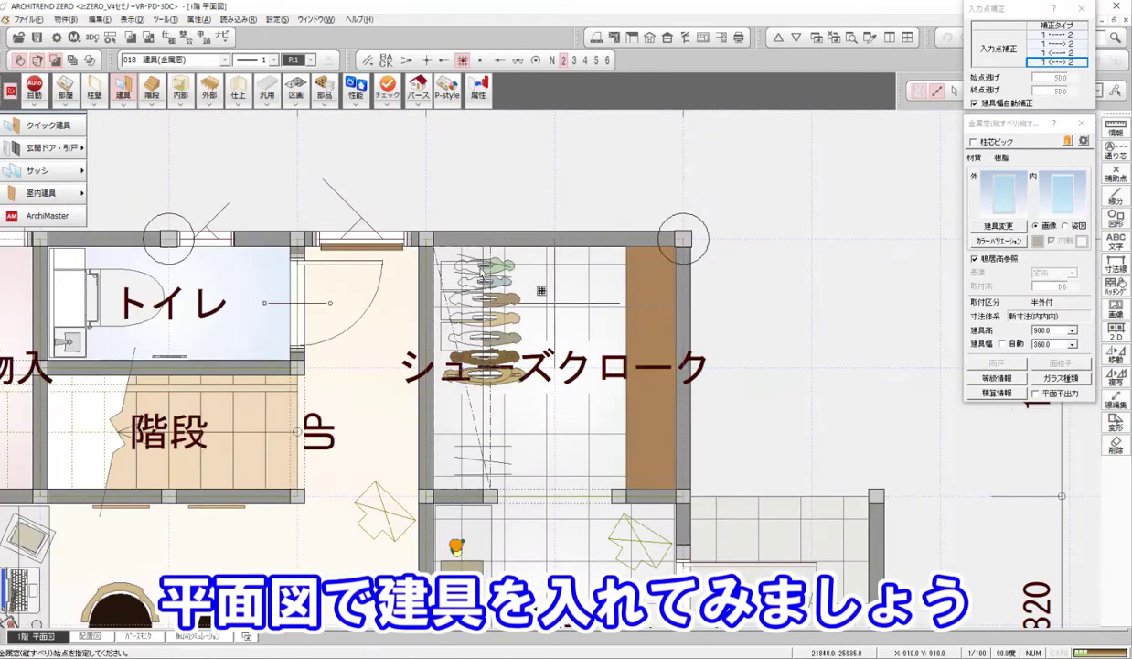
click(420, 238)
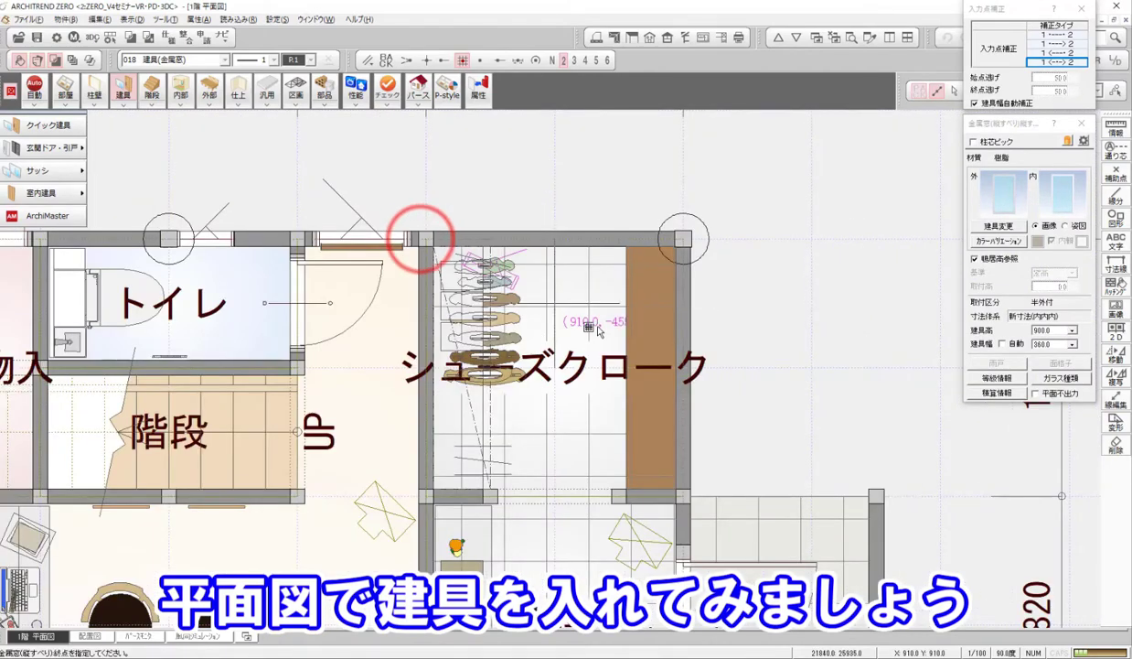
click(685, 245)
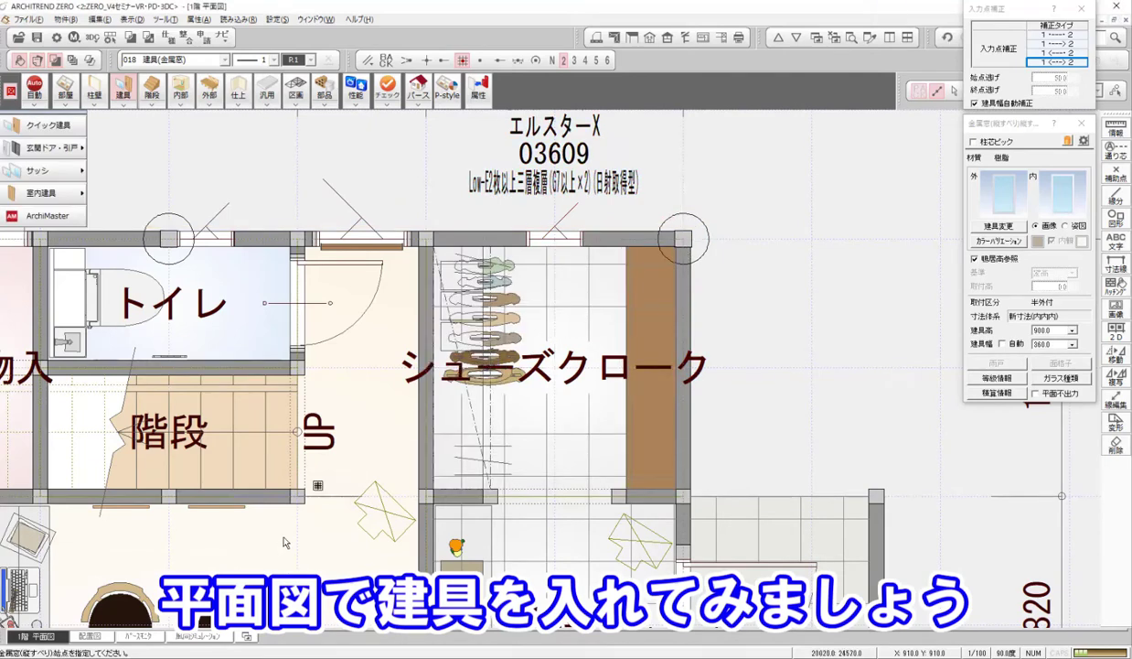
Step: Regenerate the wind simulation's 3D model for 全階 with all fittings fully open, and inspect the updated airflow around the シューズクローク
click(189, 636)
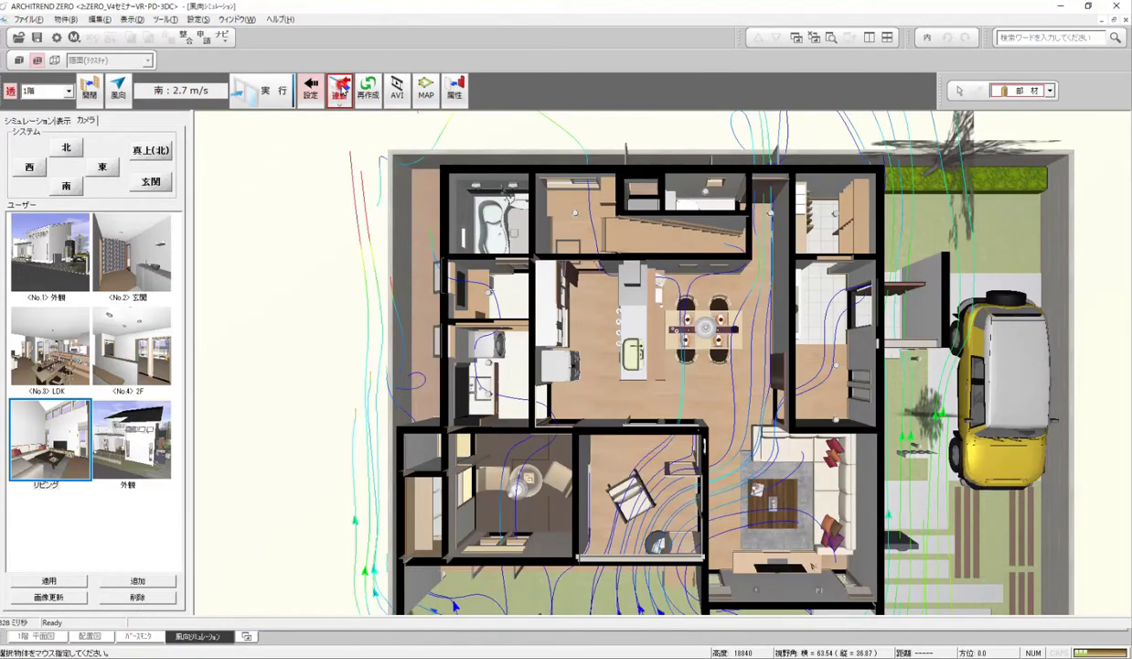
click(339, 90)
click(364, 121)
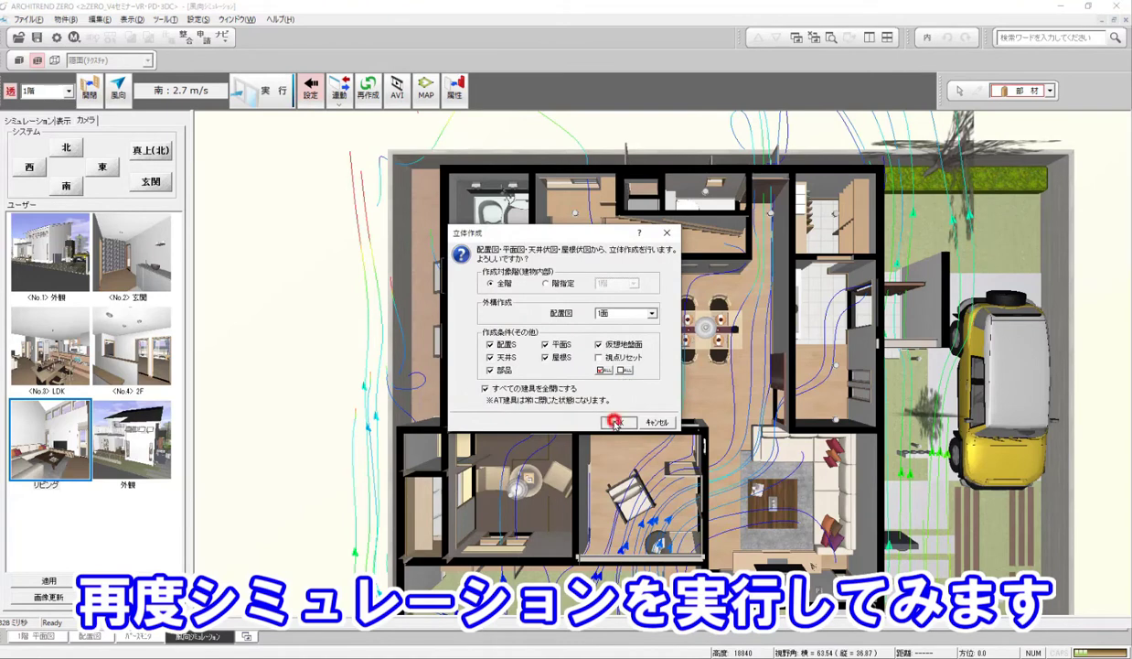
click(616, 422)
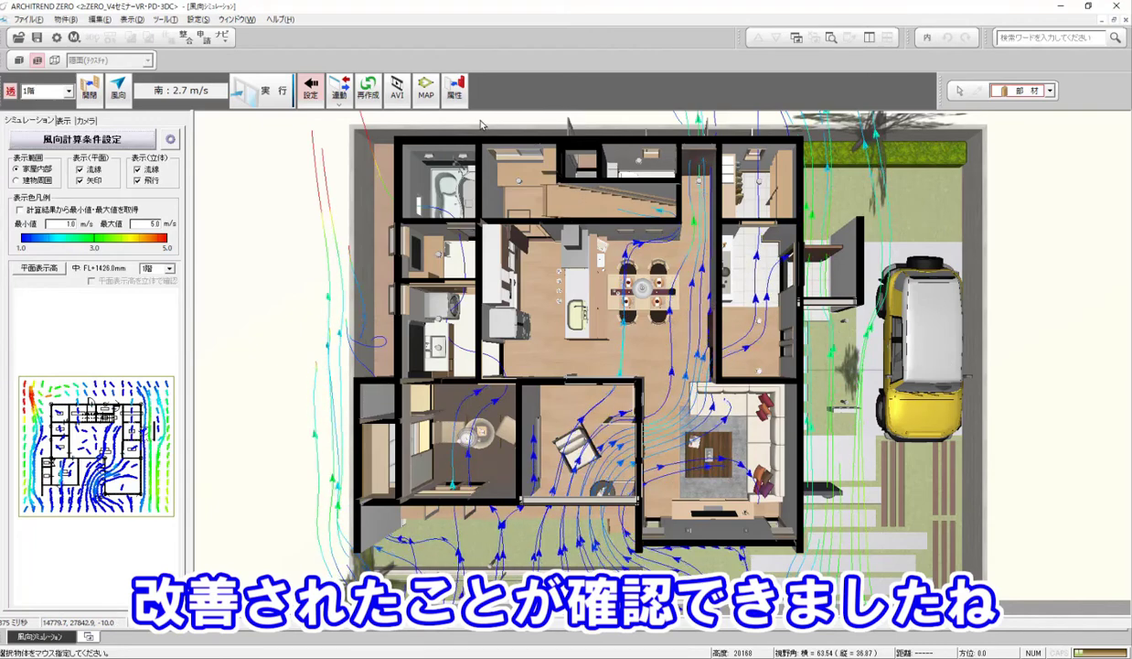
drag(567, 133, 834, 287)
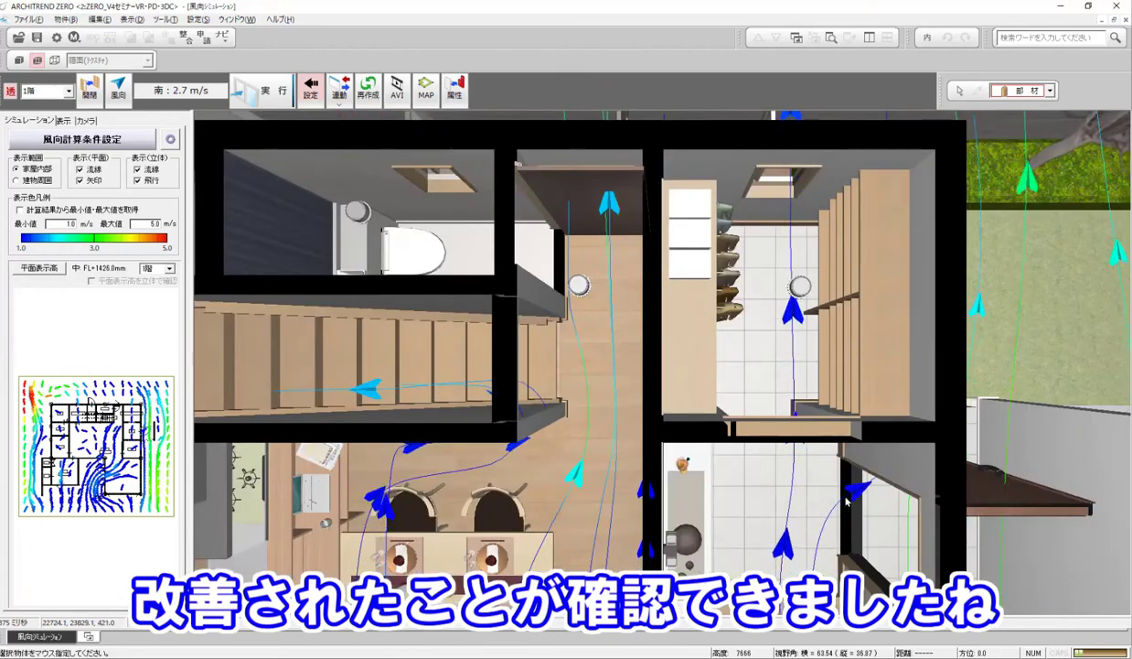